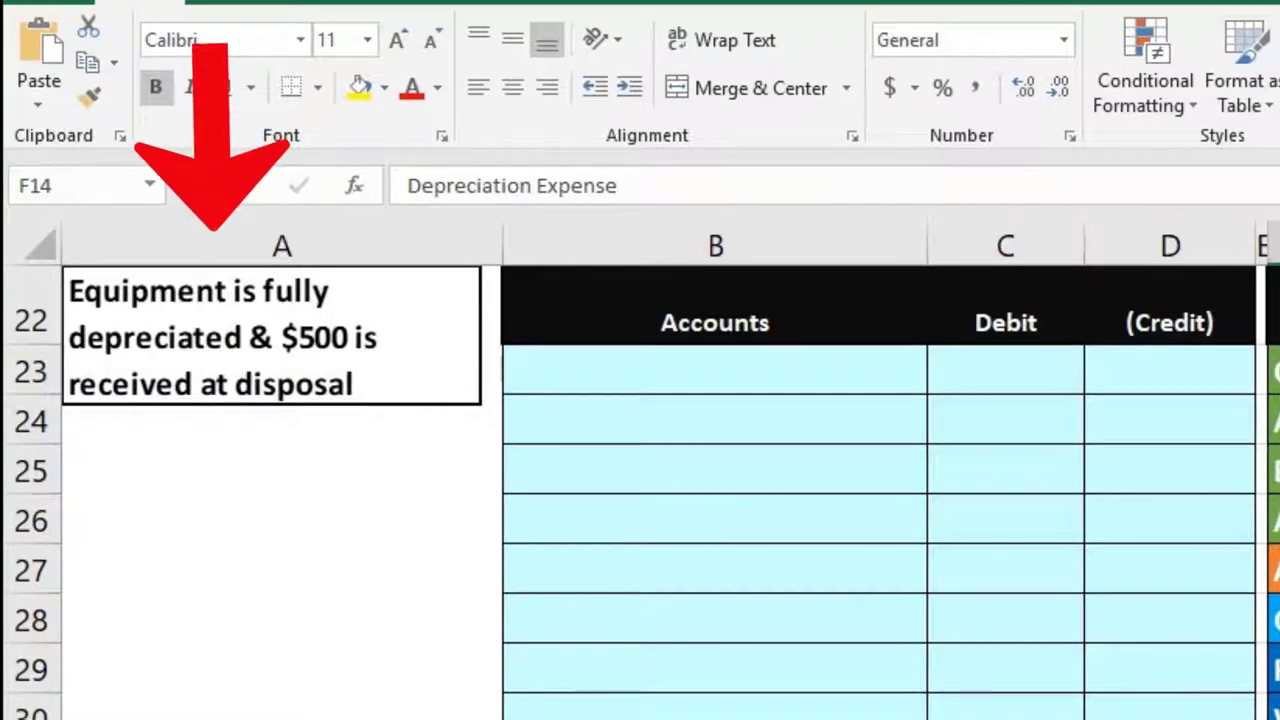
- Scroll right so journal entry columns B–D and trial balance columns F–I show side by side
scroll(640, 480, right, 1)
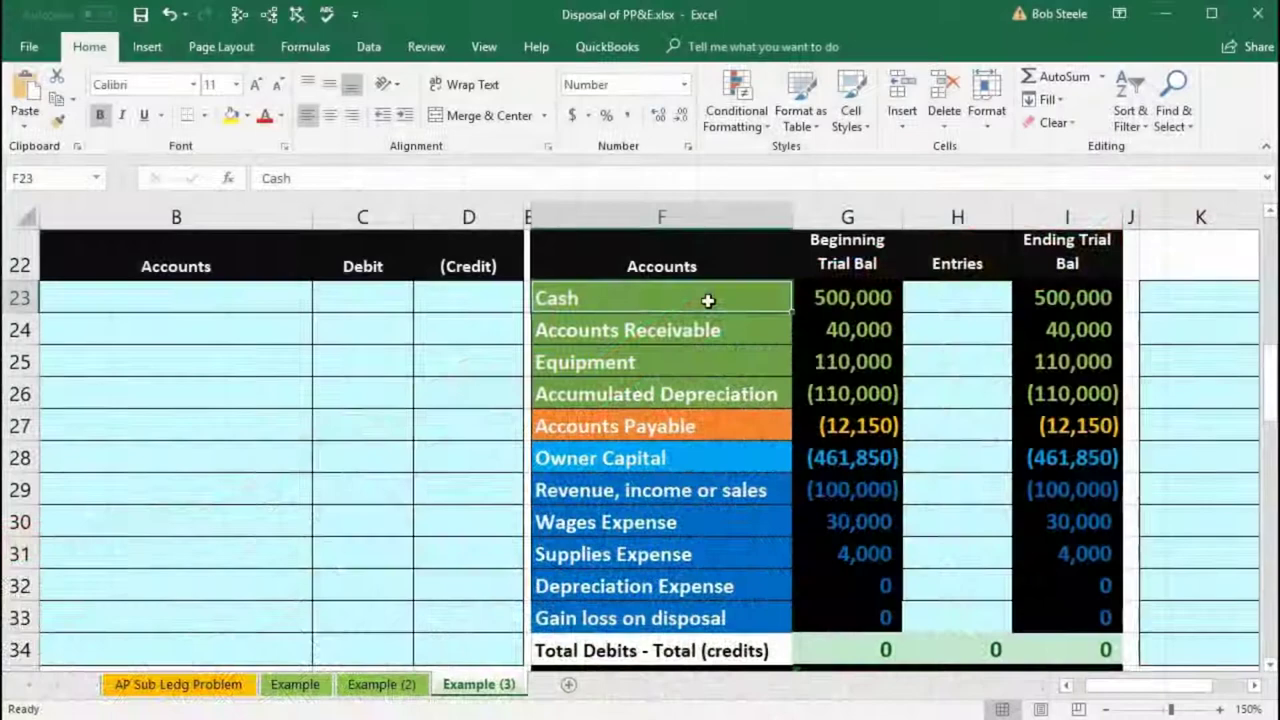
- Paste Cash as a value into B23 and enter a 500 debit in C23
right_click(708, 300)
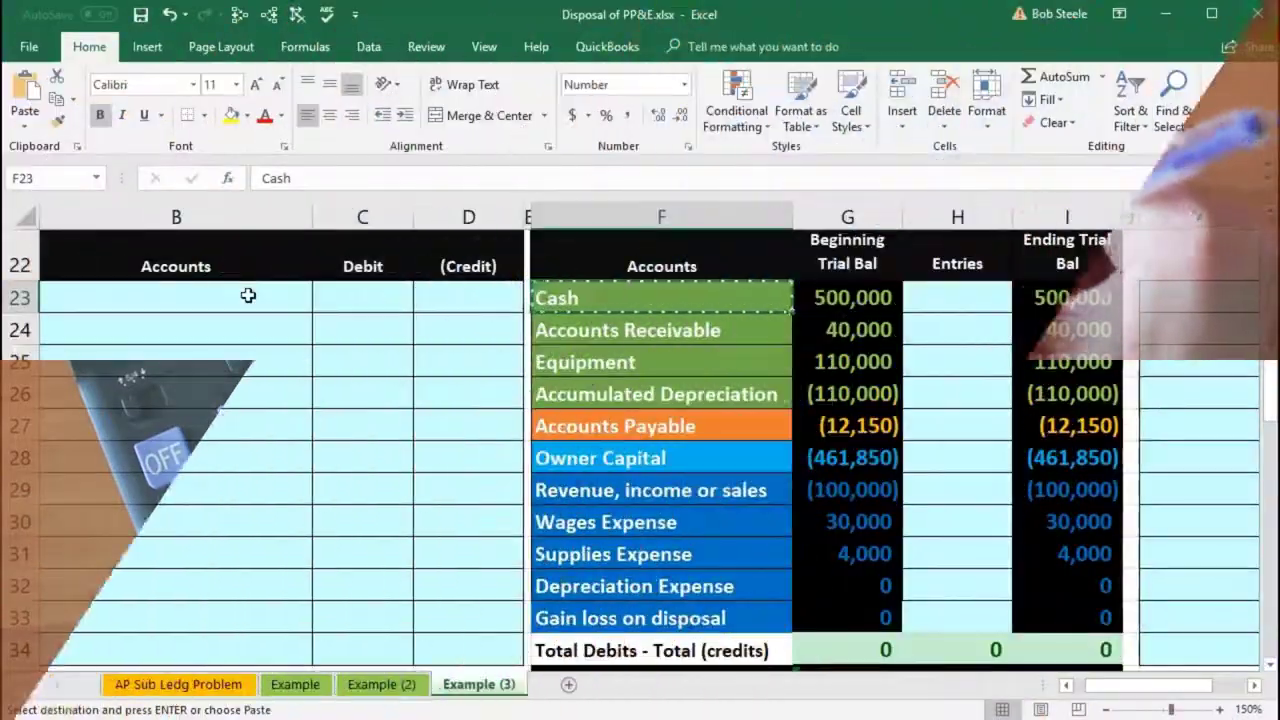
click(248, 295)
right_click(248, 295)
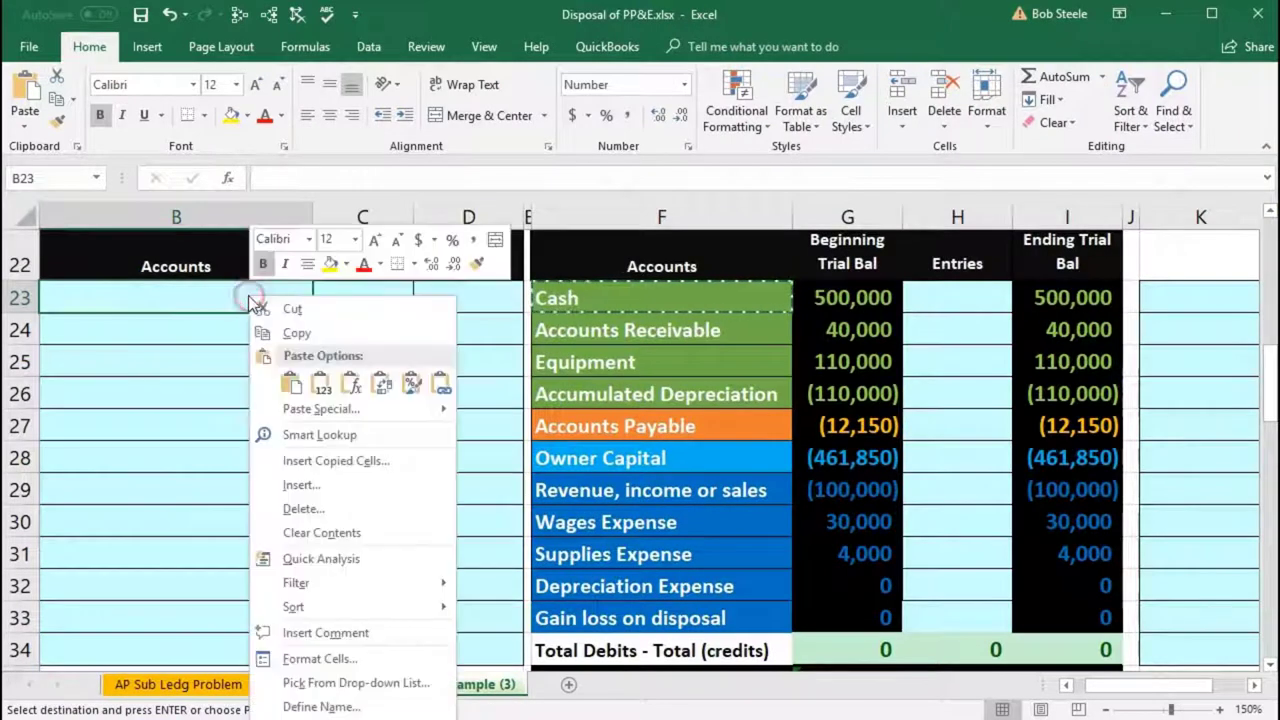
click(318, 383)
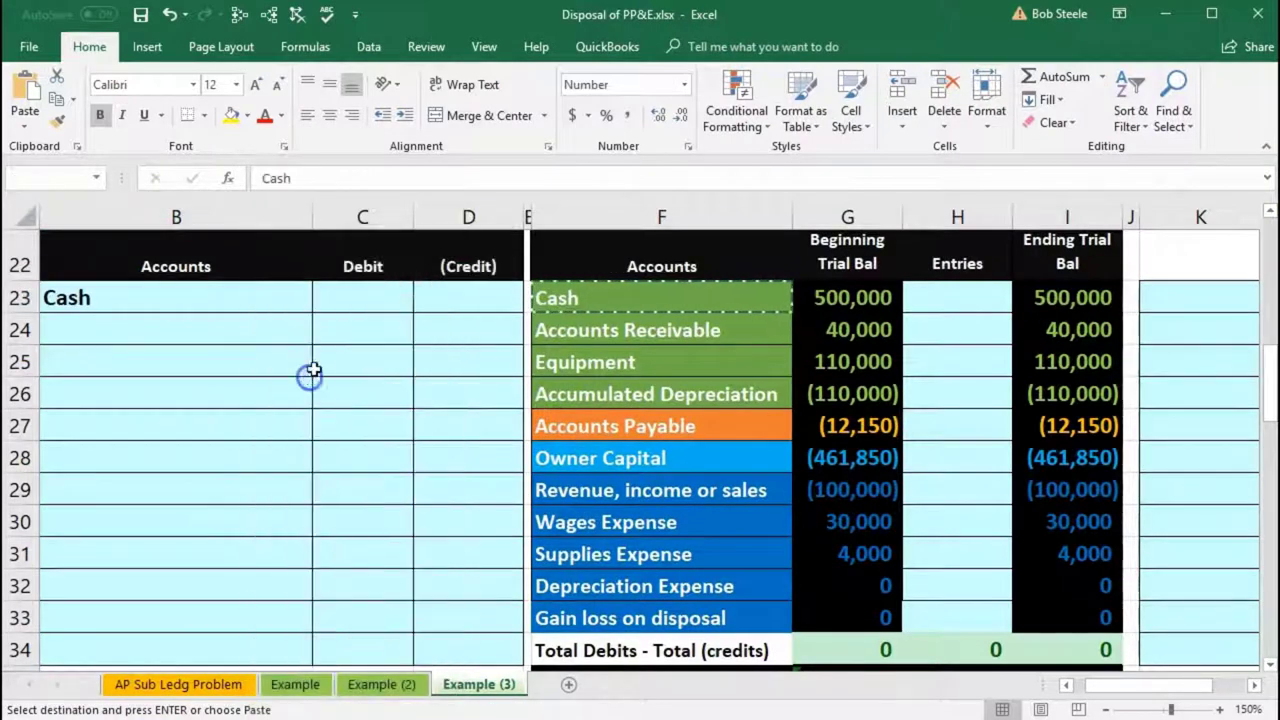
click(348, 295)
key(Escape)
text(50)
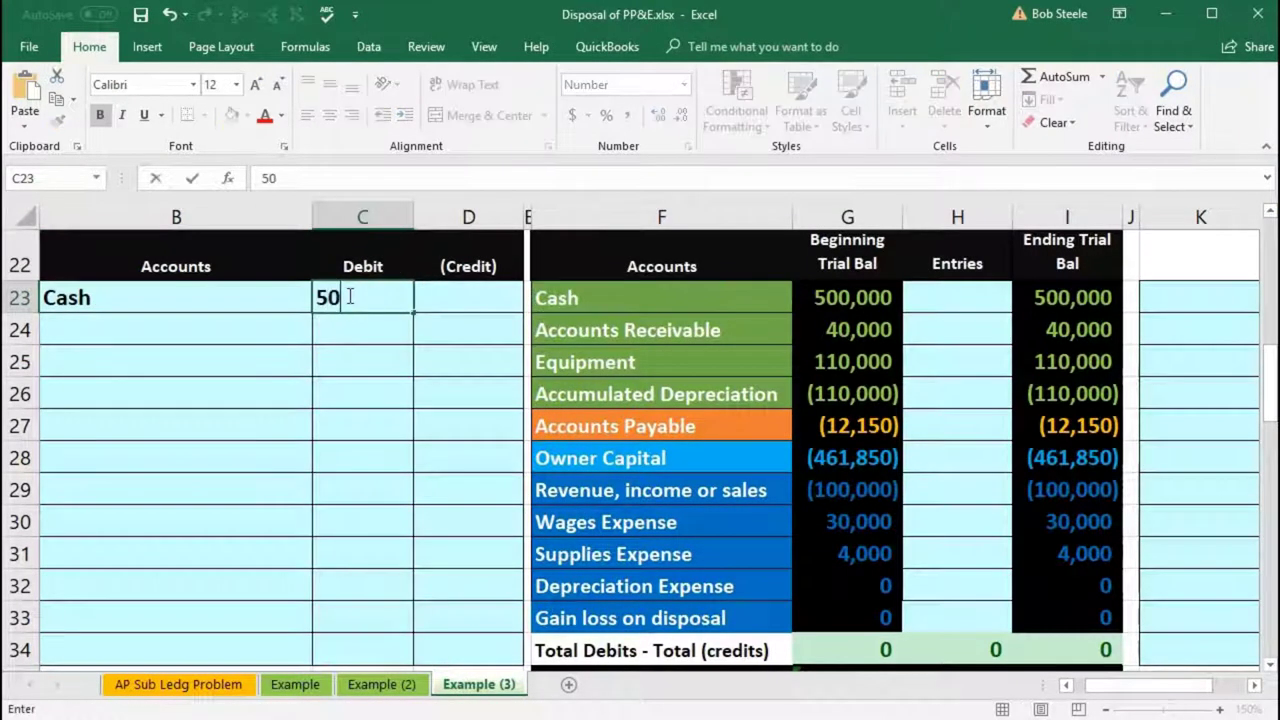
text(0)
key(Return)
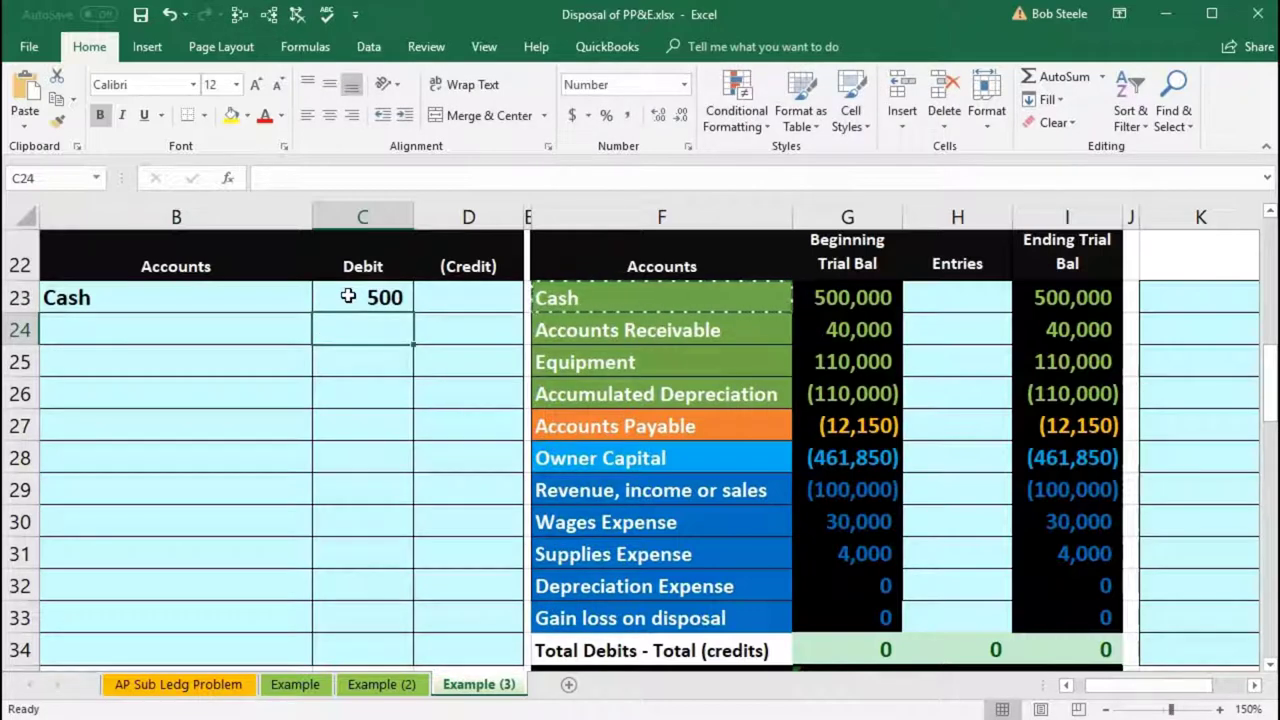
mouse_move(520, 352)
mouse_down()
mouse_move(650, 394)
mouse_move(547, 364)
mouse_move(836, 362)
mouse_move(766, 394)
mouse_move(824, 394)
mouse_up()
click(768, 398)
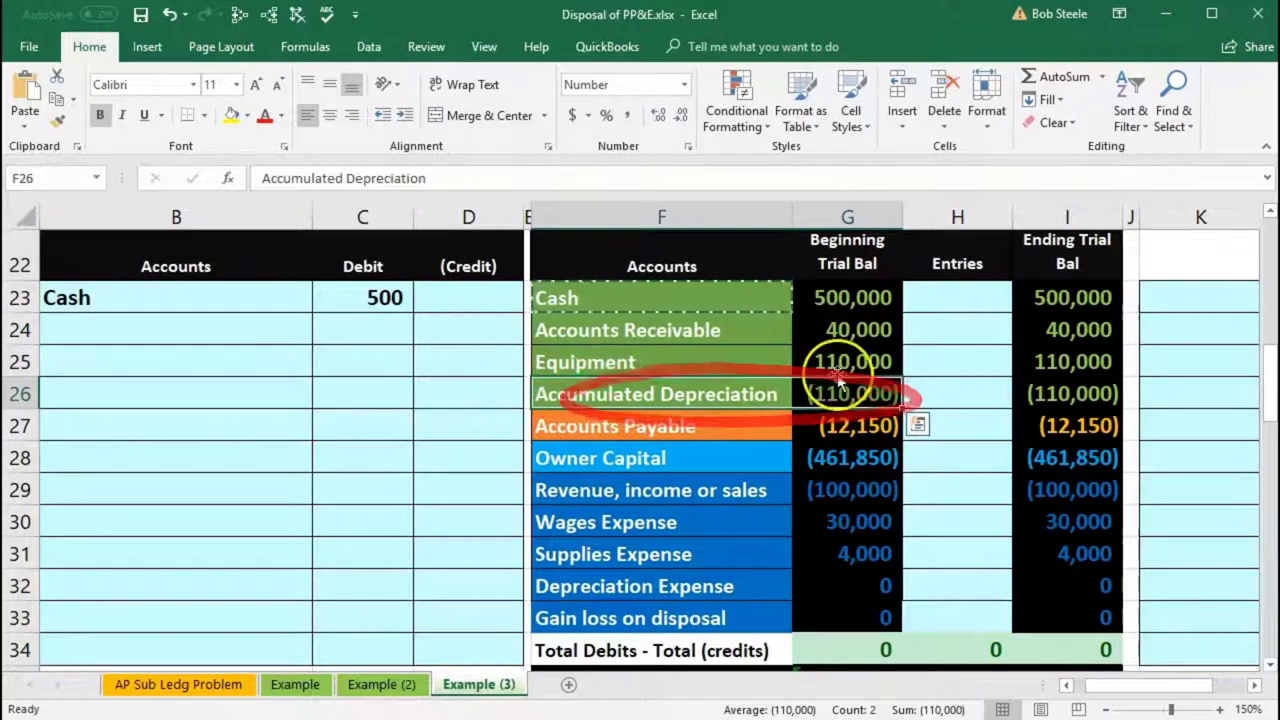
drag(856, 362, 852, 394)
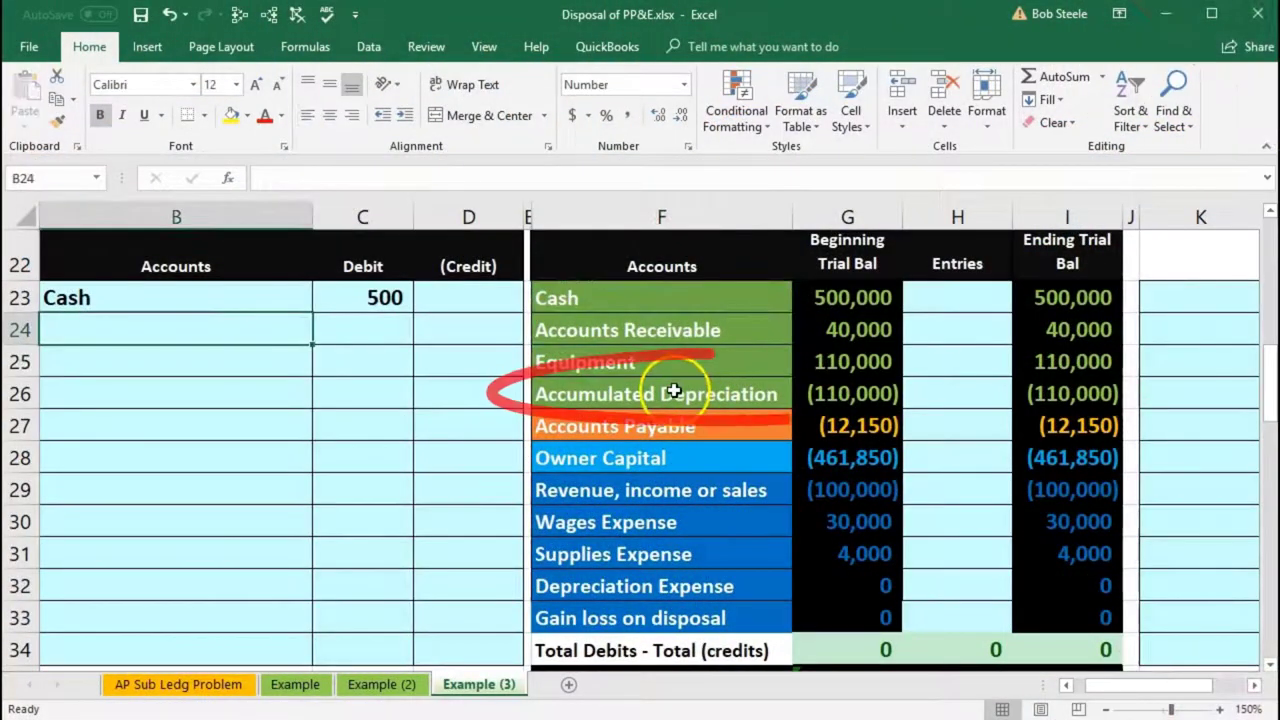
click(675, 392)
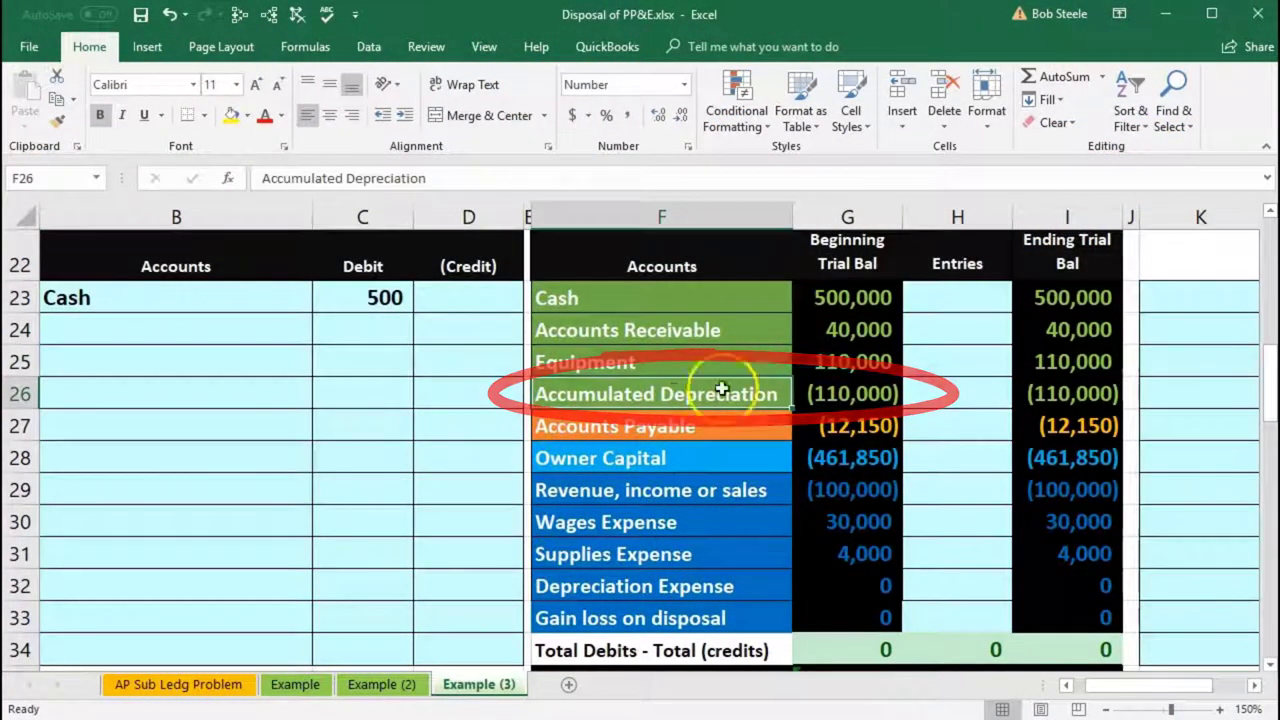
click(818, 390)
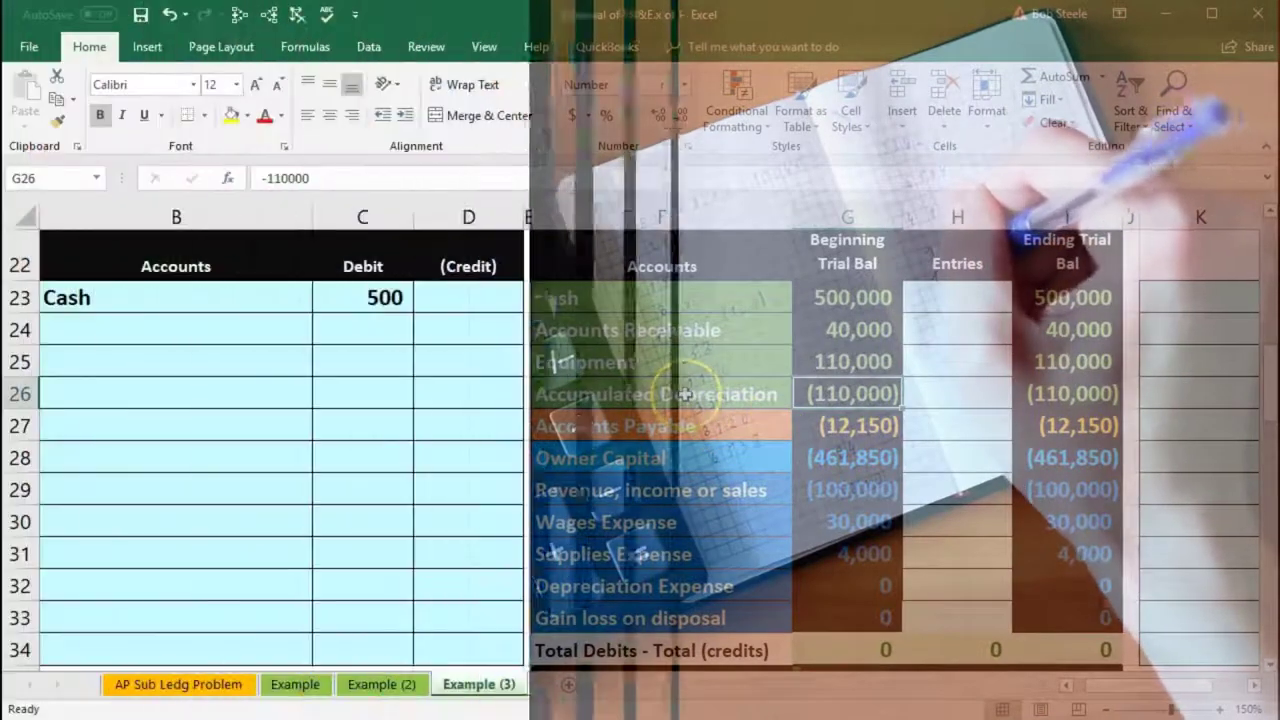
click(685, 394)
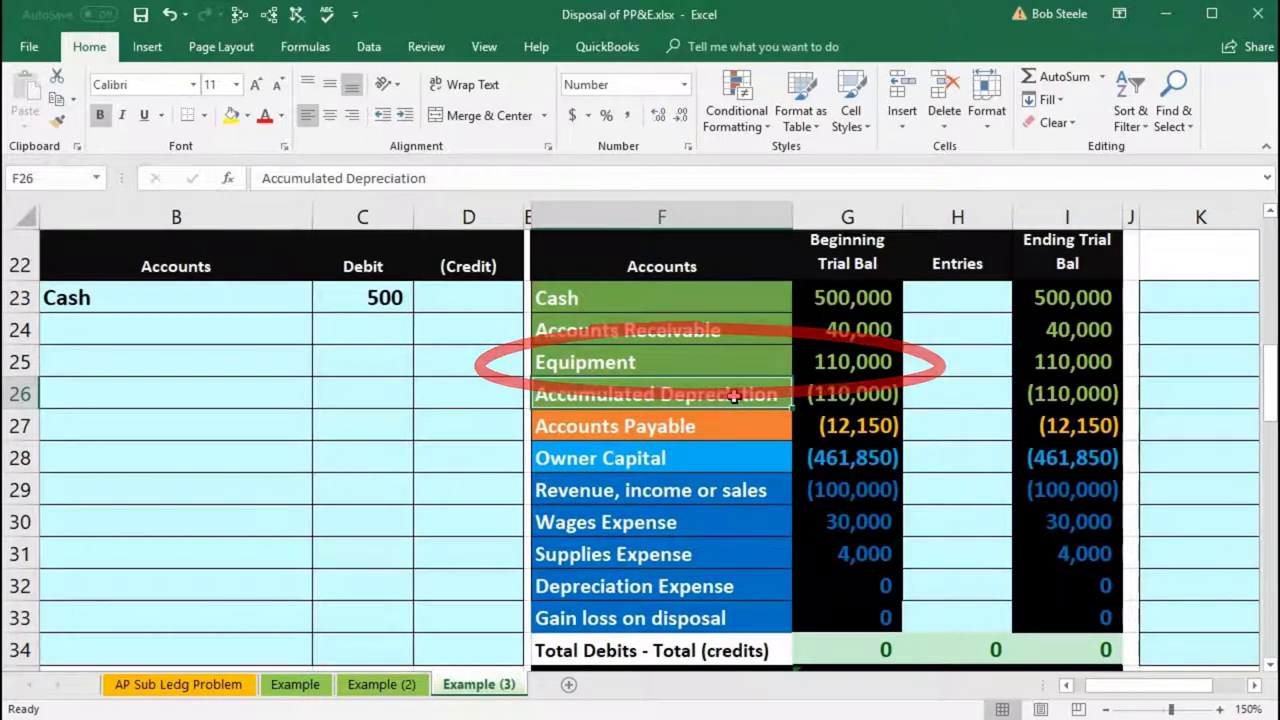
- Paste Accumulated Depreciation as a value into B24 and debit it 110,000 in C24
right_click(734, 396)
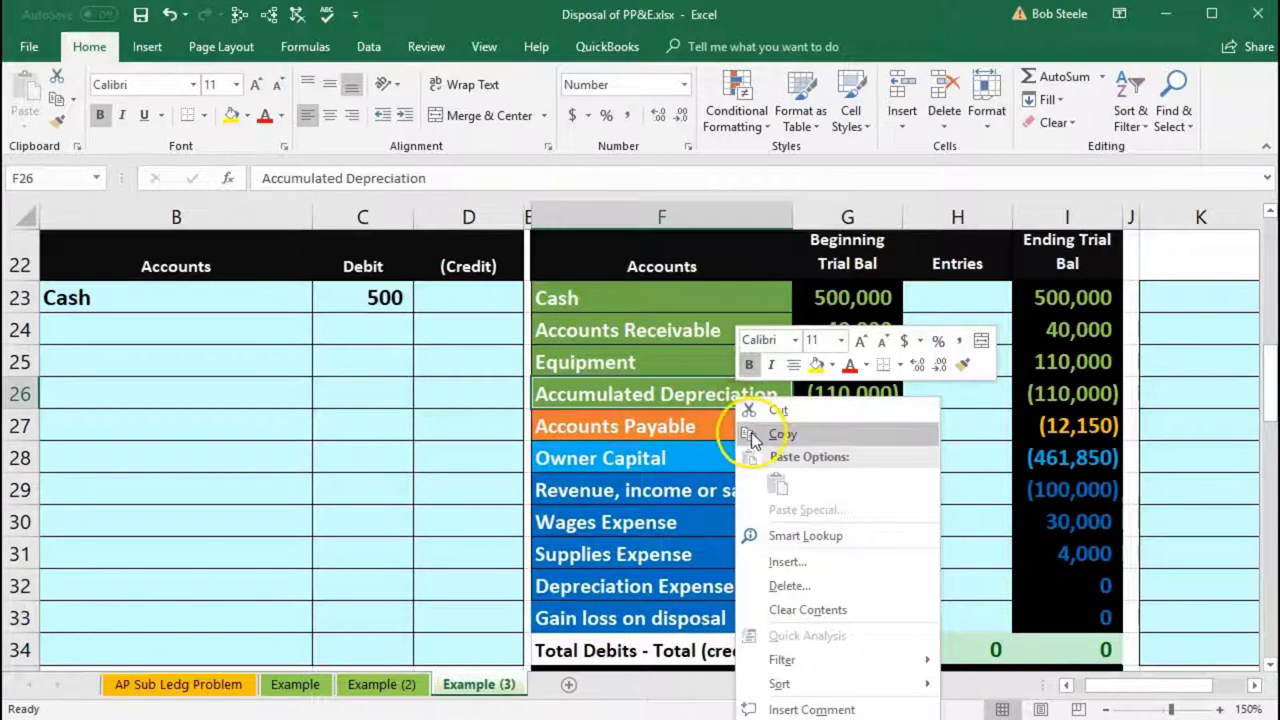
click(752, 432)
click(176, 328)
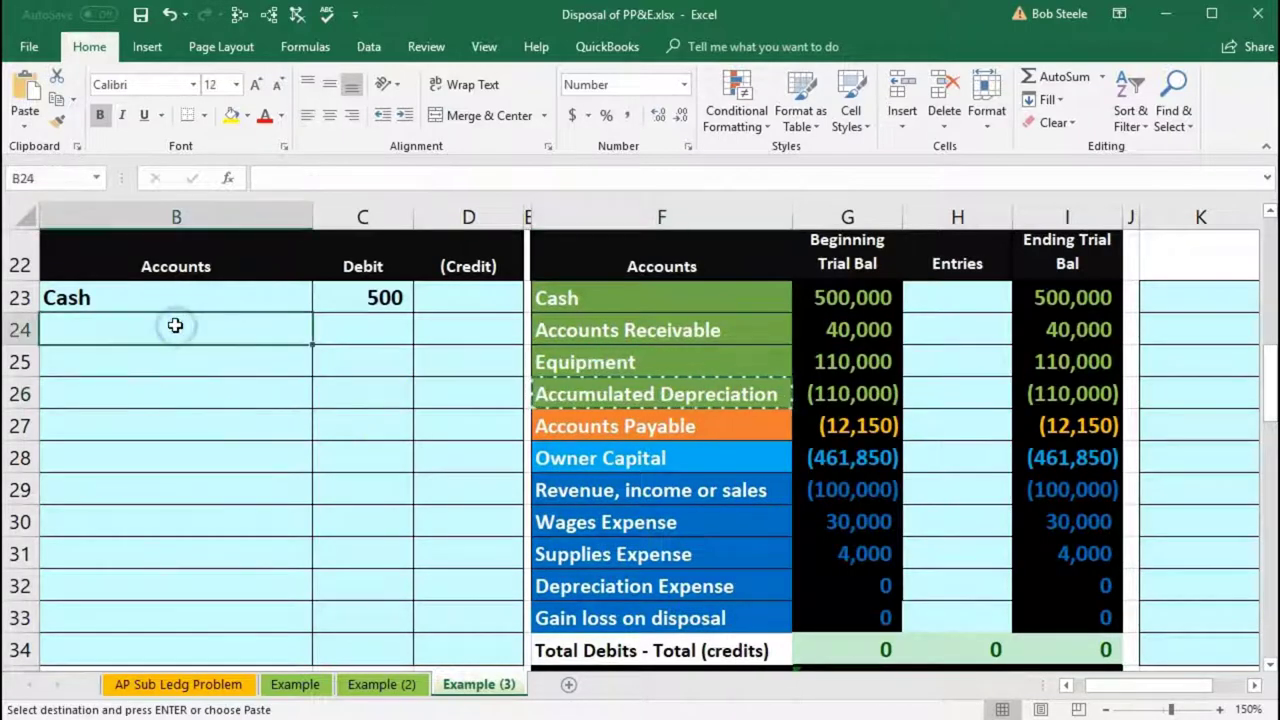
right_click(175, 325)
click(250, 410)
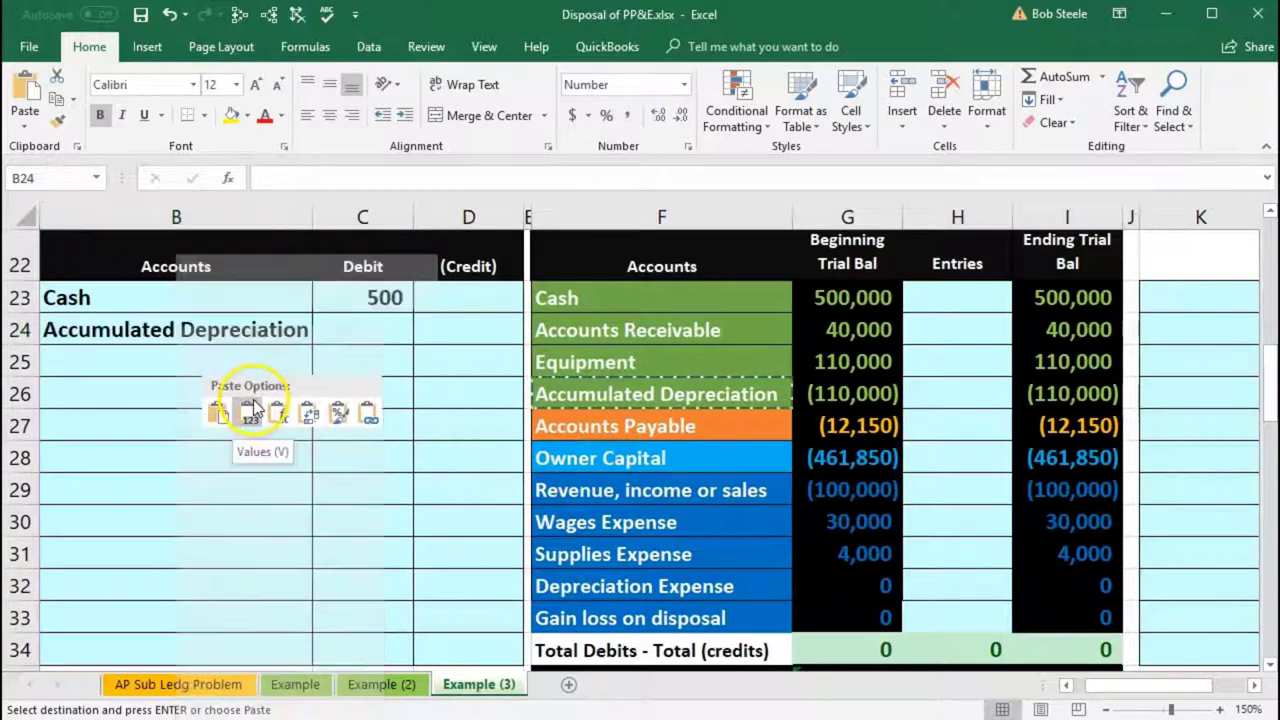
click(349, 336)
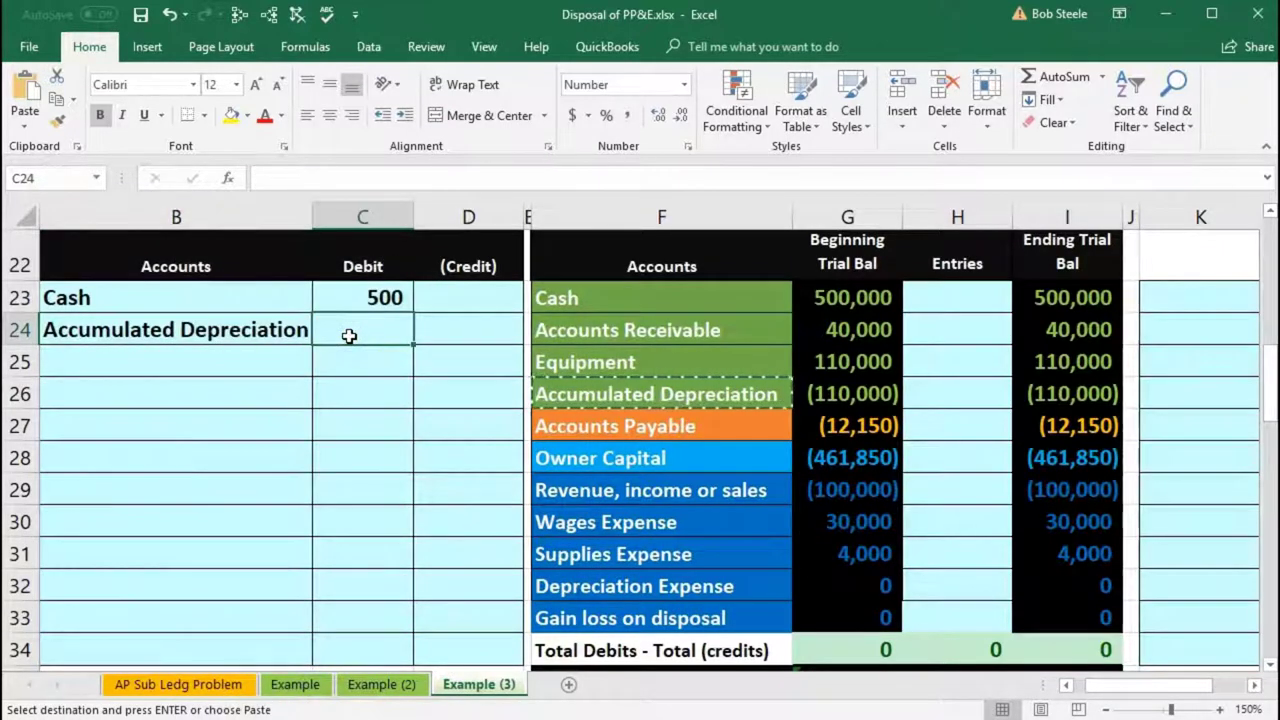
text(110,000)
key(Return)
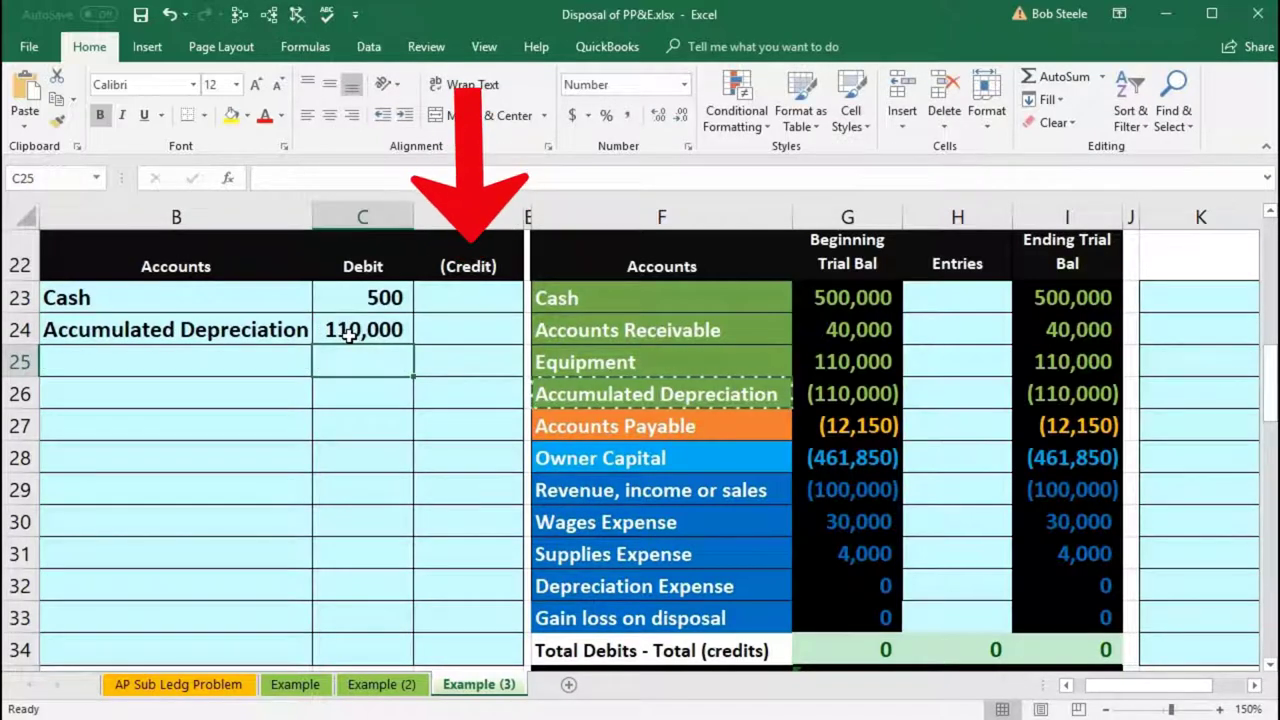
click(830, 362)
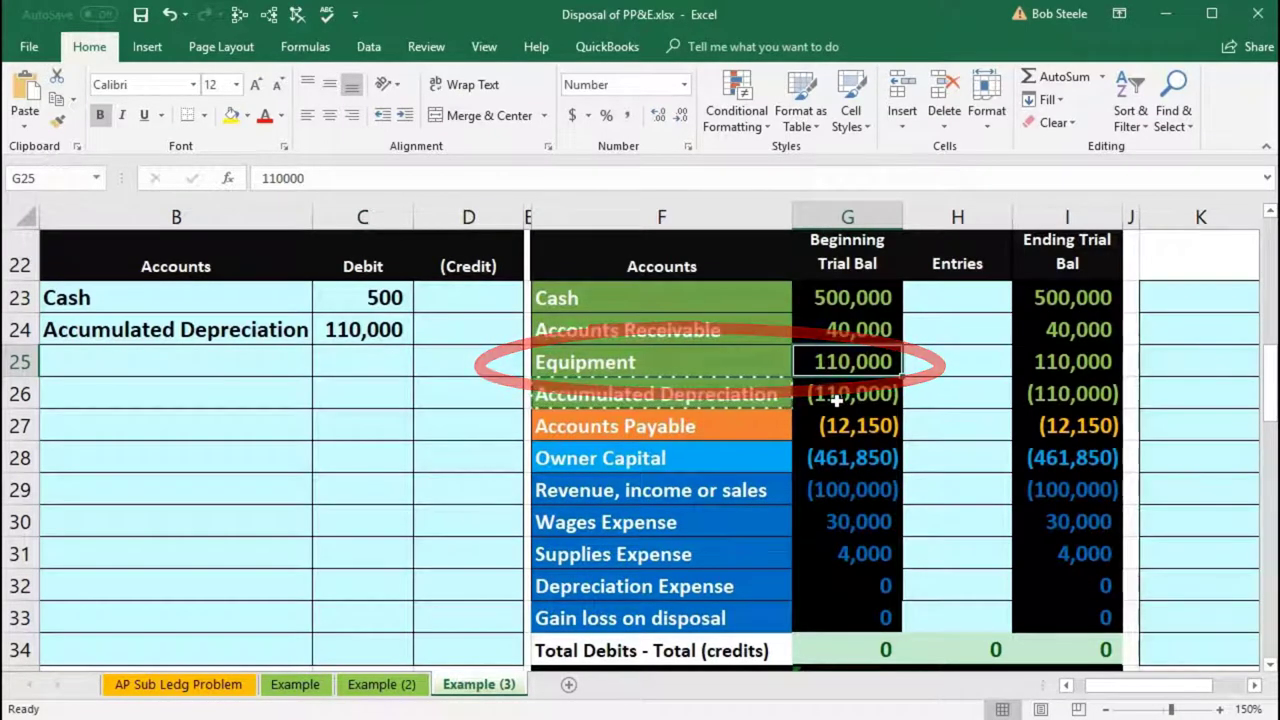
- Add an indented Equipment line in B25 with a (110,000) credit of -110000
click(663, 357)
right_click(663, 357)
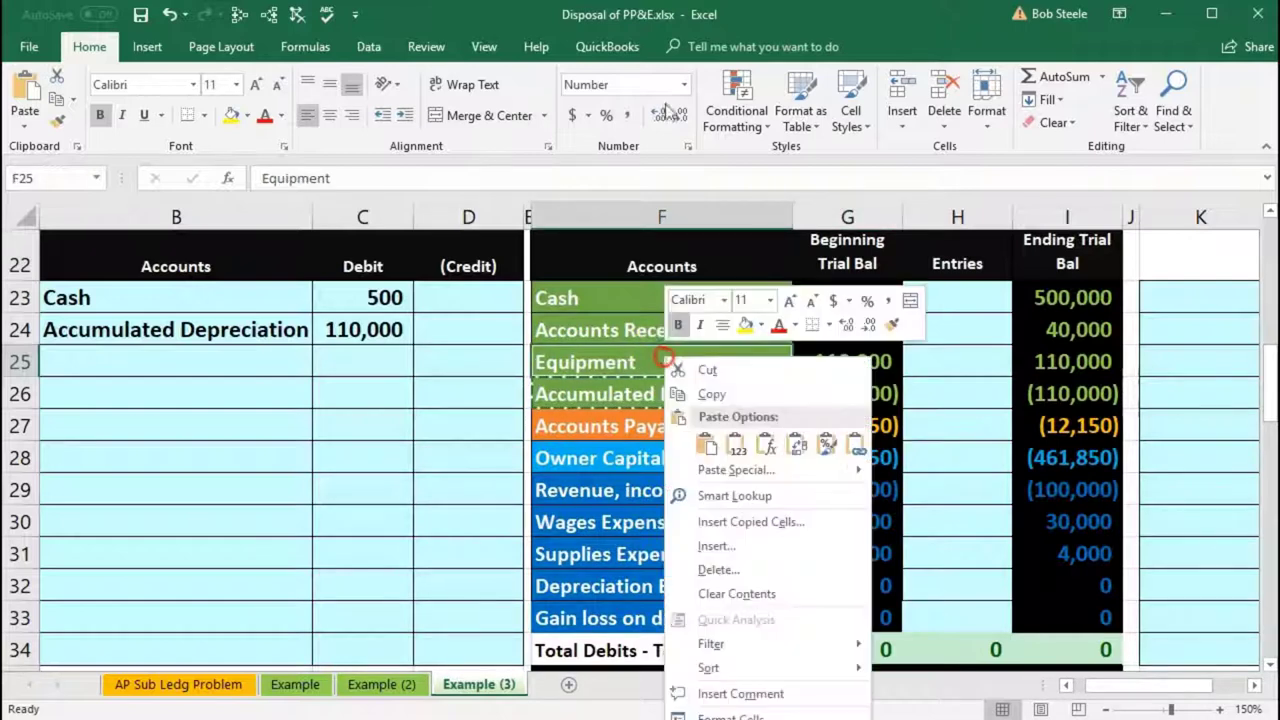
click(709, 394)
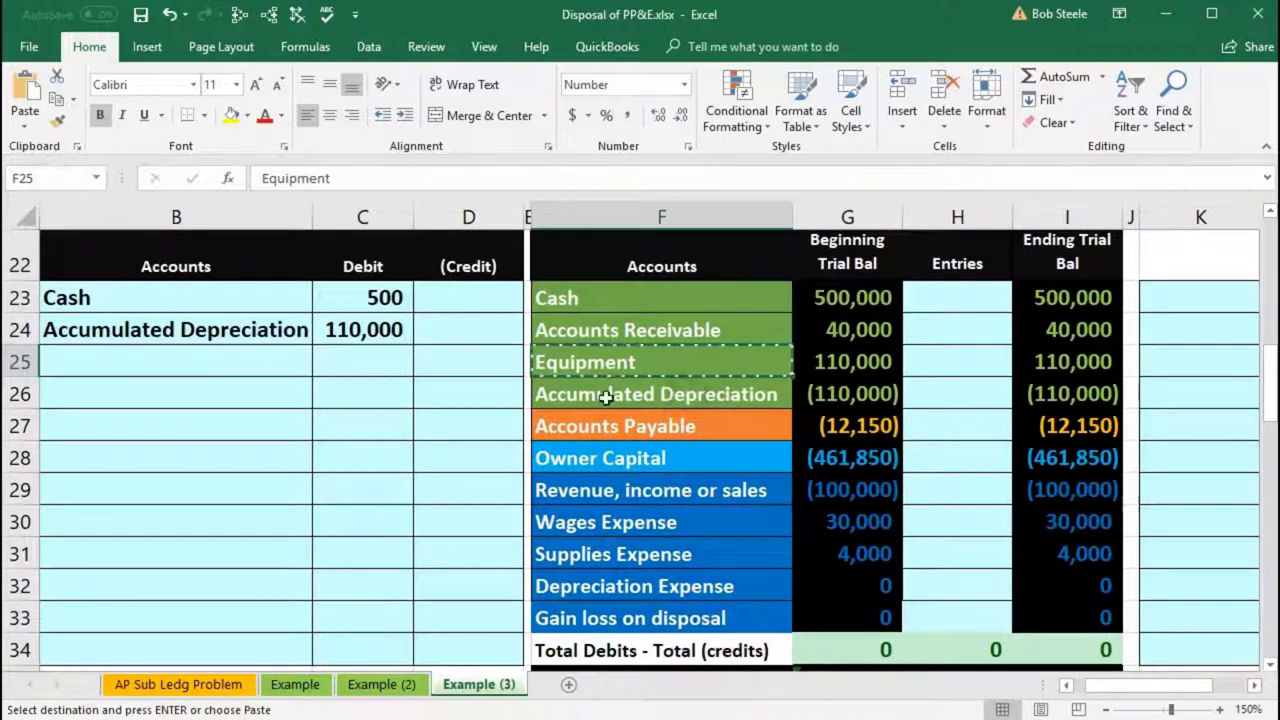
click(220, 355)
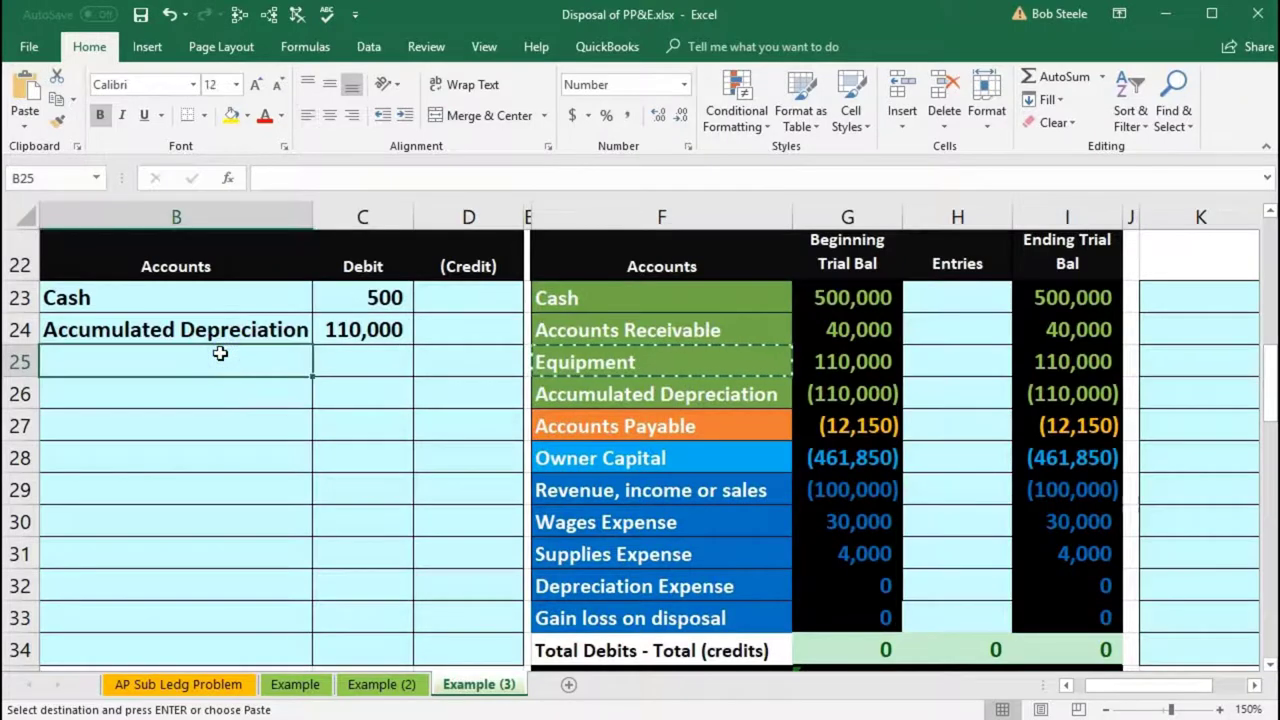
right_click(220, 354)
click(292, 437)
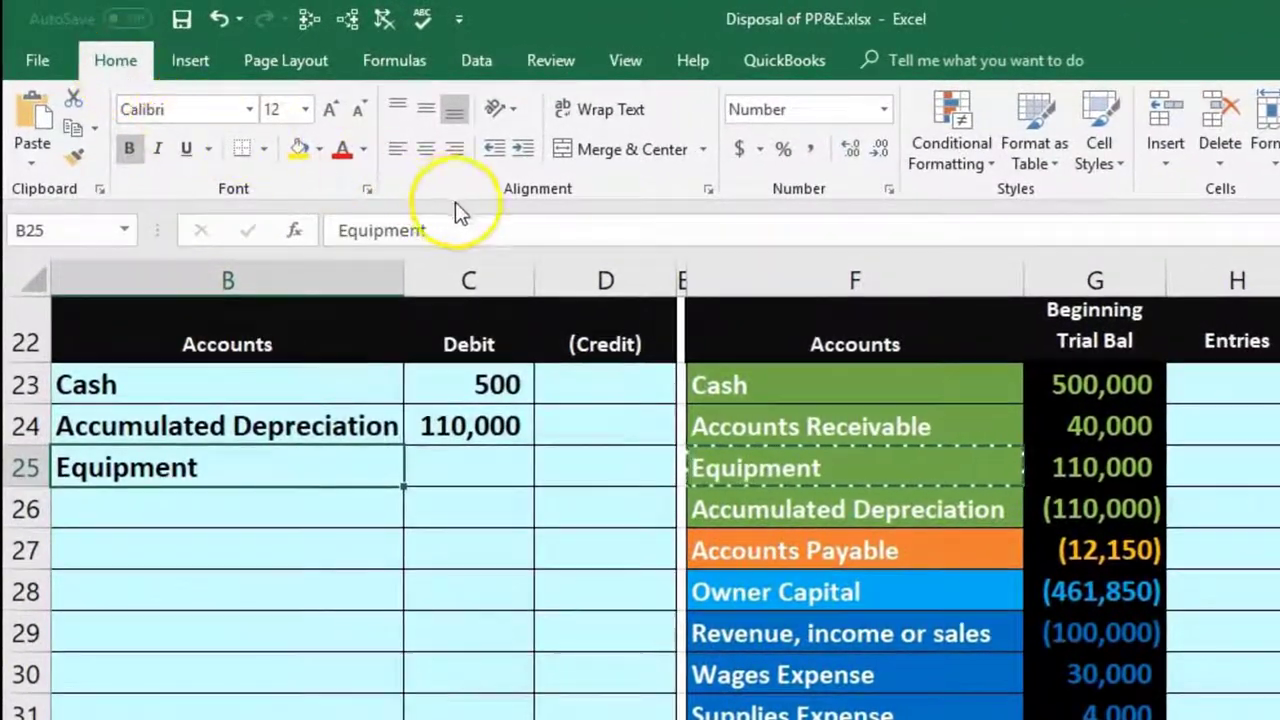
click(523, 149)
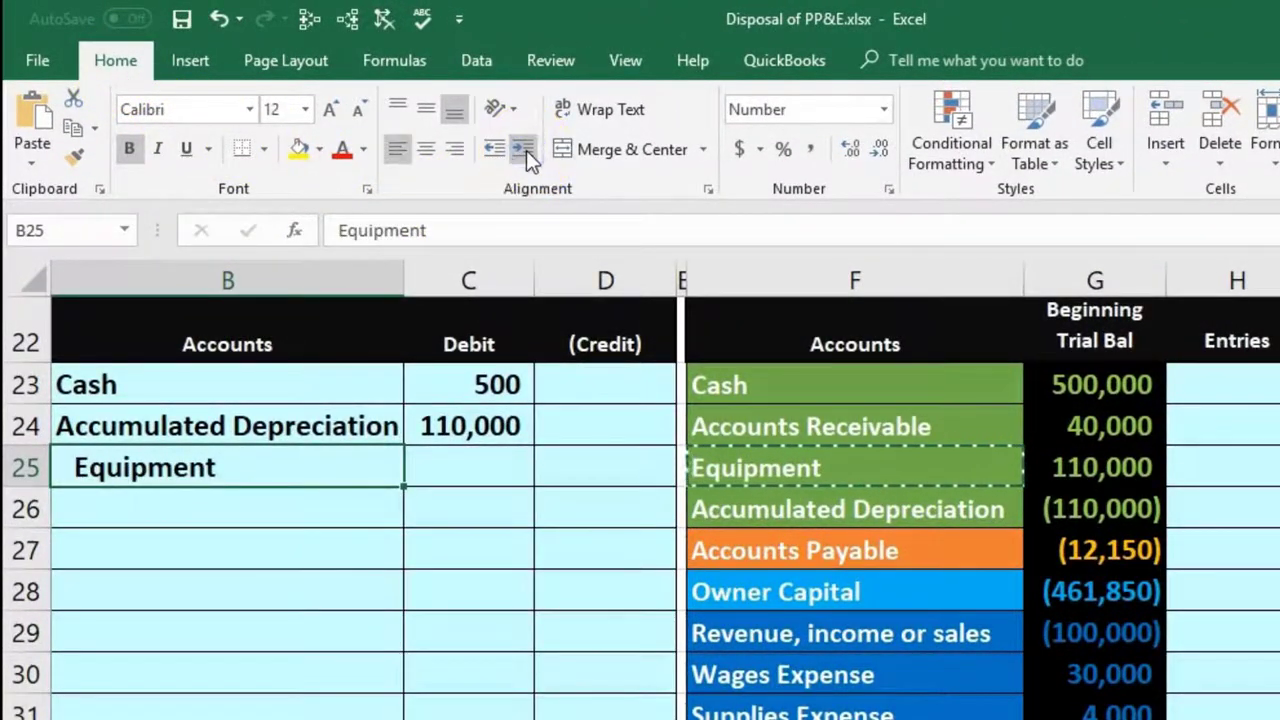
click(612, 456)
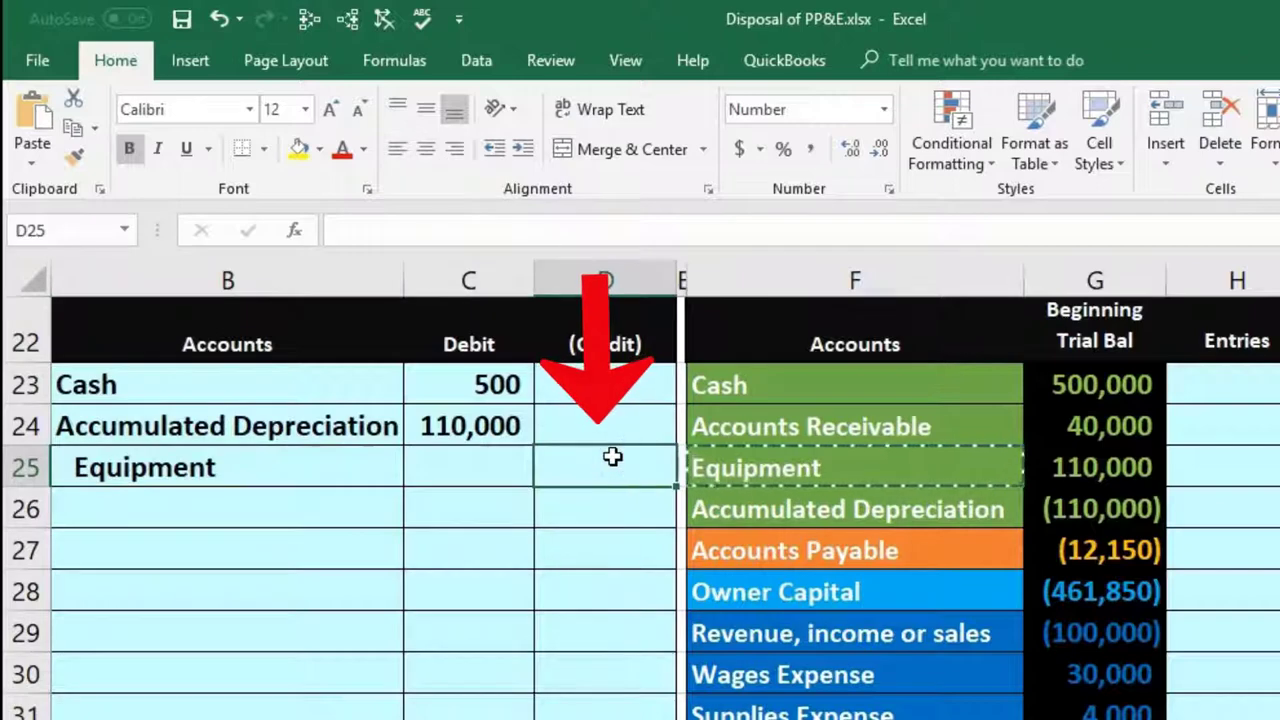
text(-11)
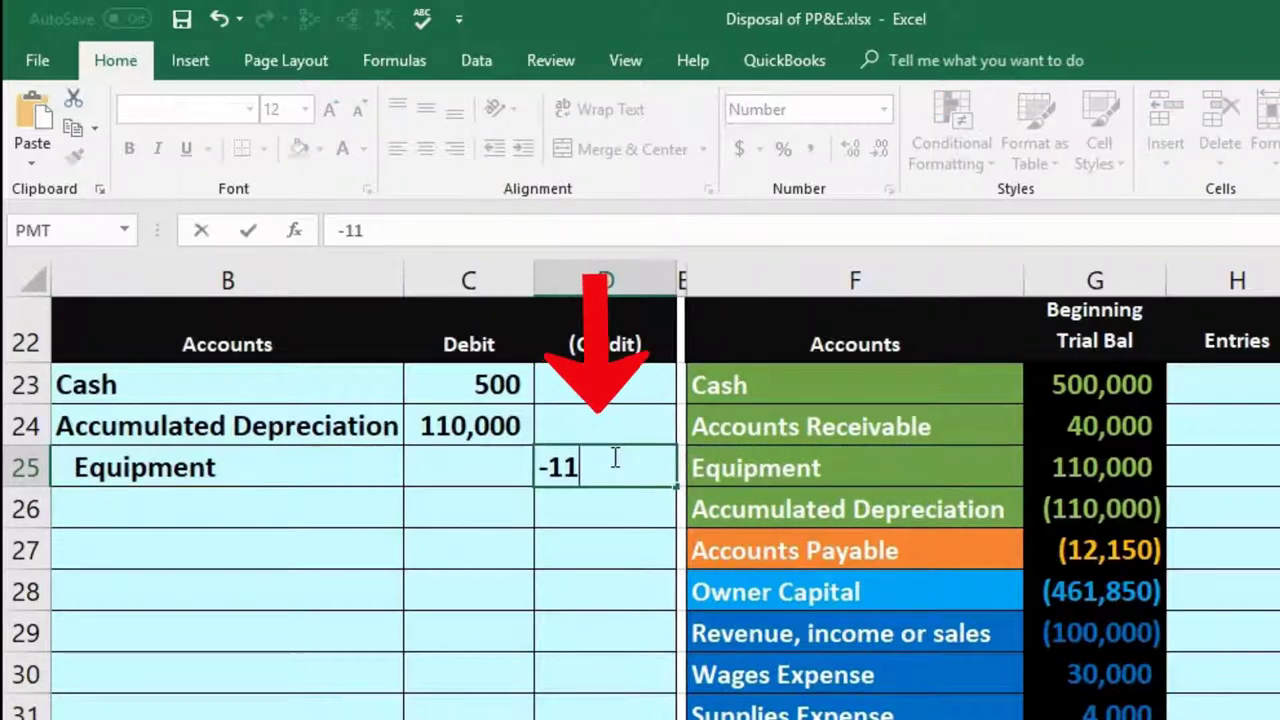
text(0000)
key(Return)
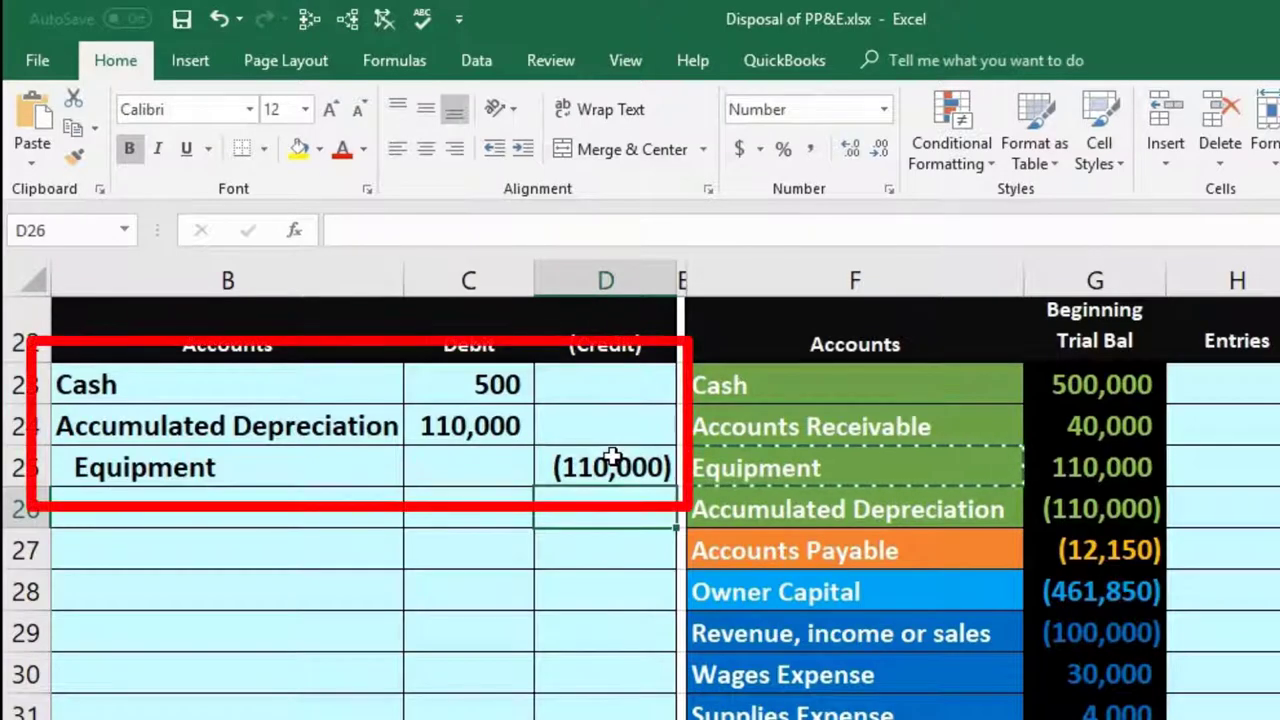
click(480, 383)
click(472, 427)
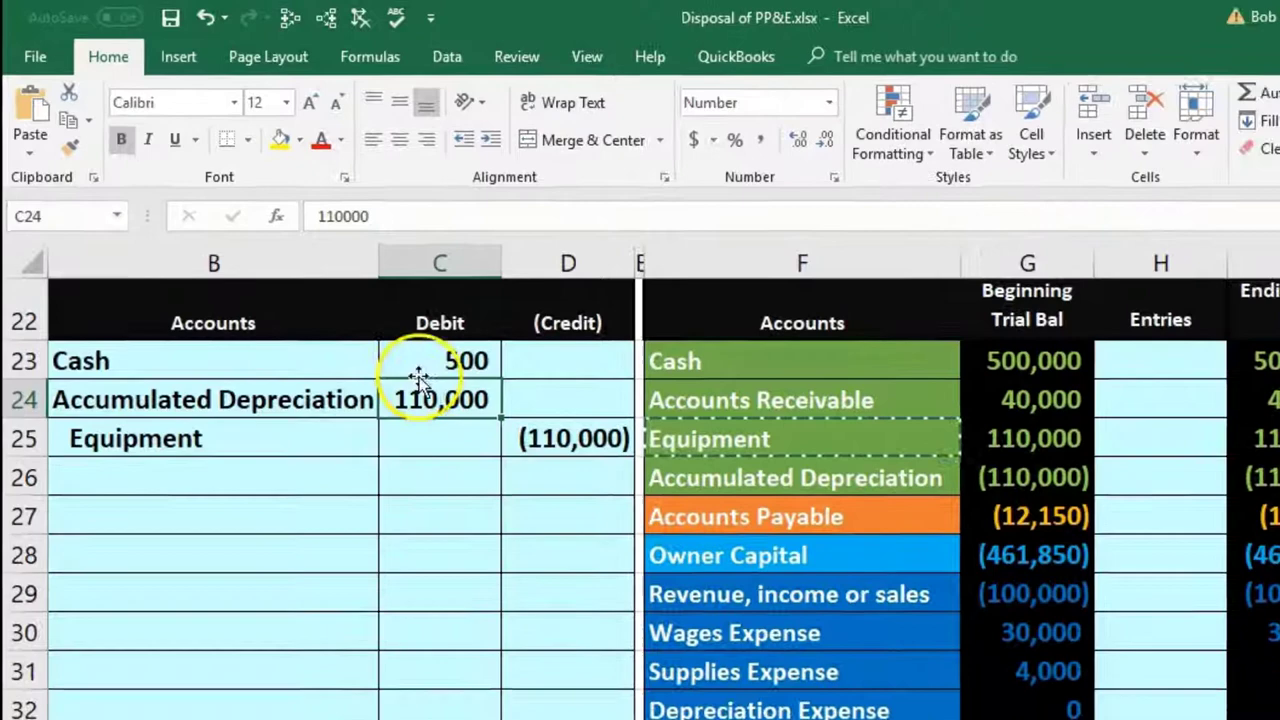
drag(445, 384, 442, 431)
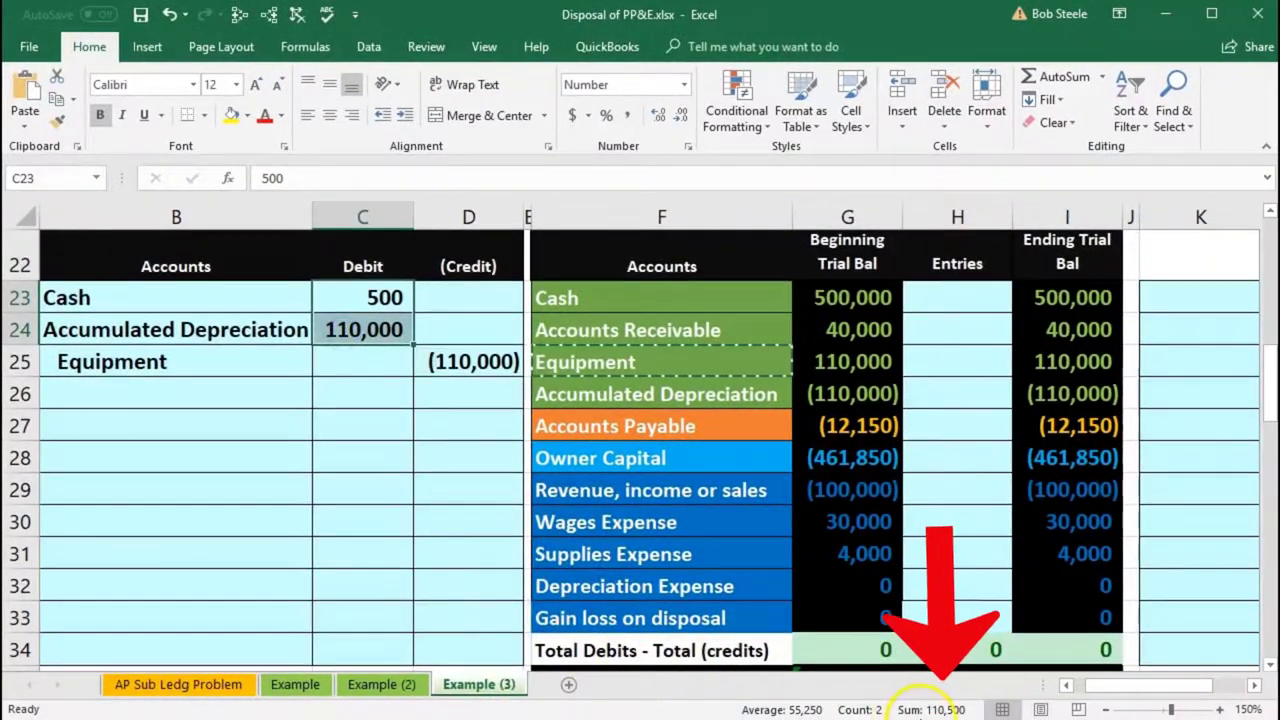
click(463, 328)
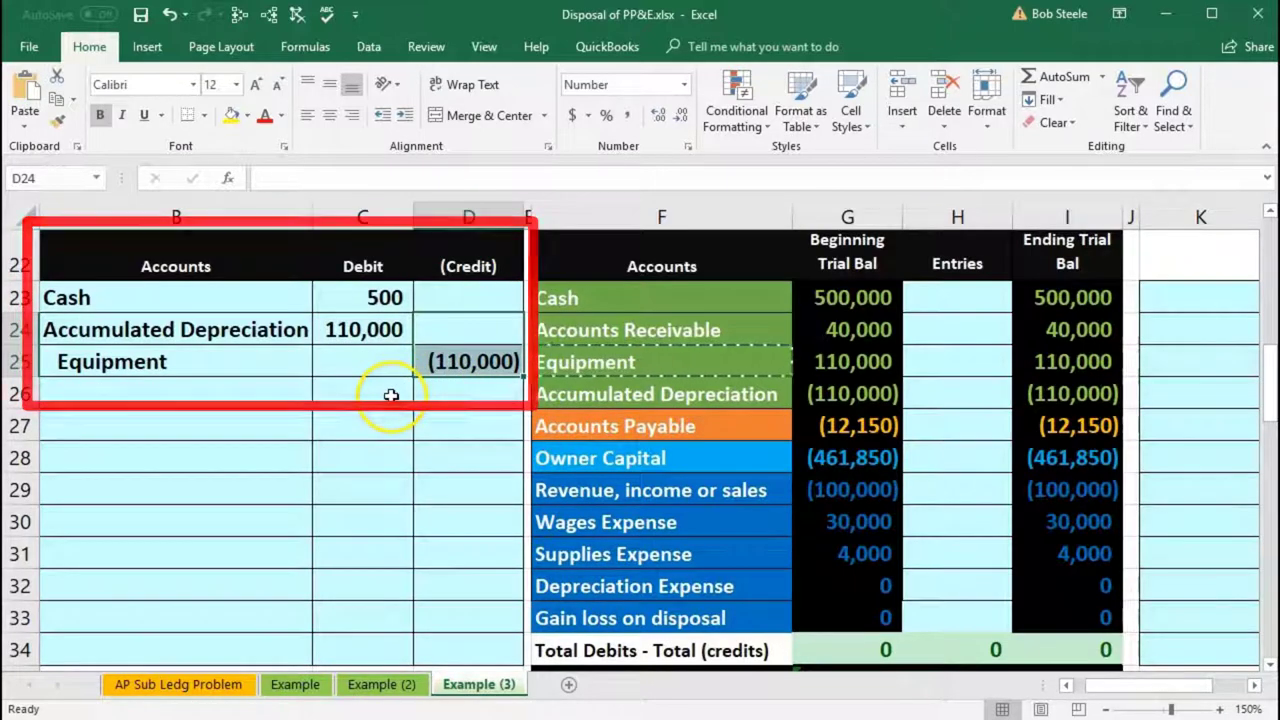
click(430, 393)
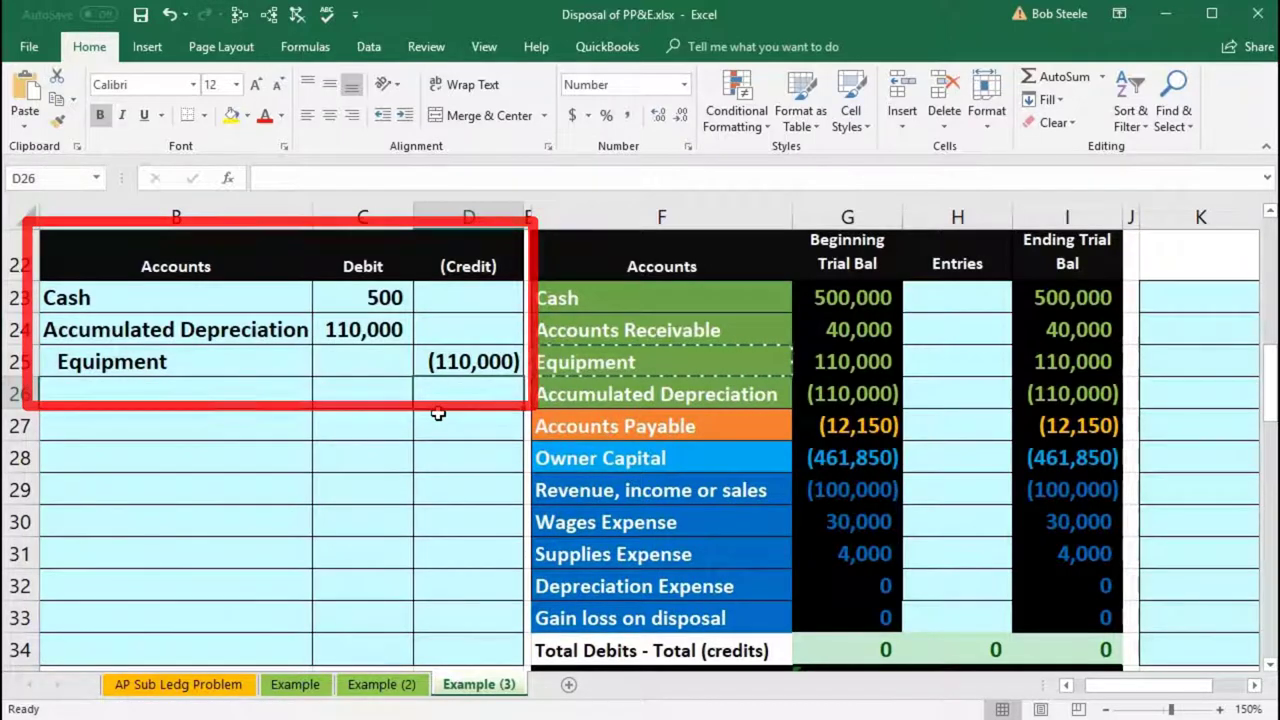
- Enter =-SUM(C23:D25) in D26 for a (500) balancing credit, confirming the entry nets to zero
text(-sum)
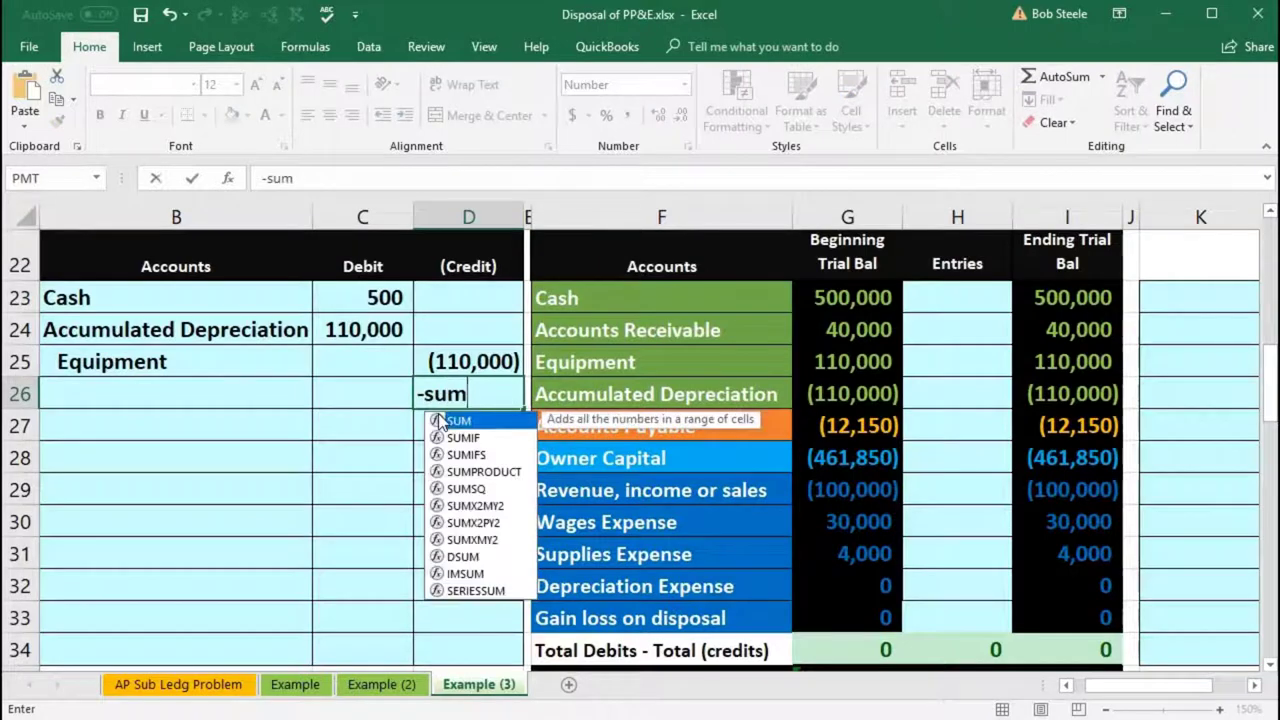
double_click(458, 421)
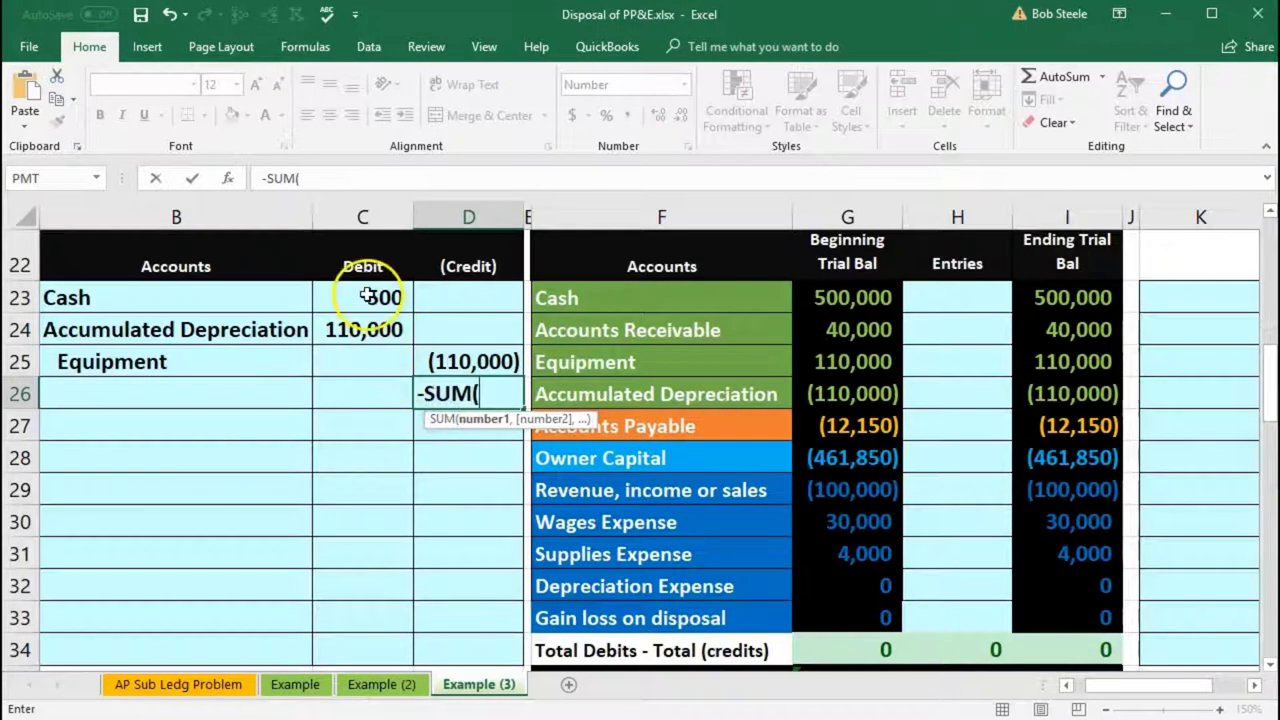
drag(368, 296, 478, 358)
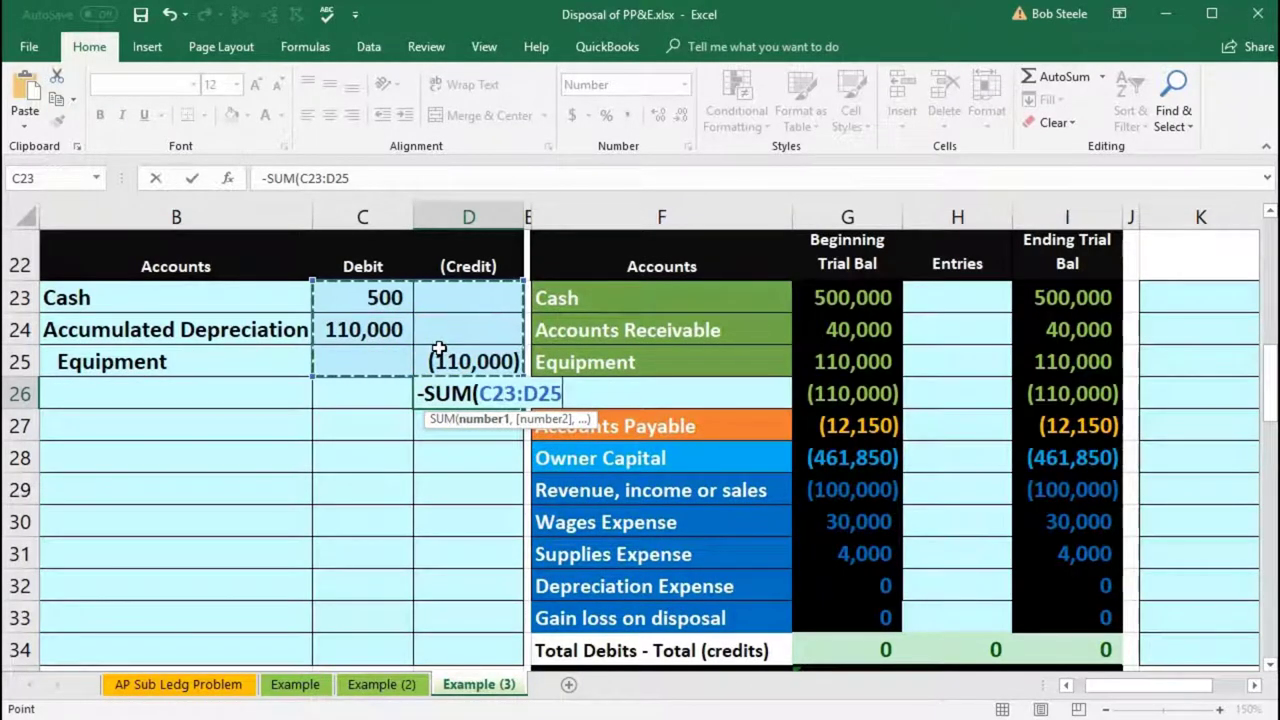
key(Return)
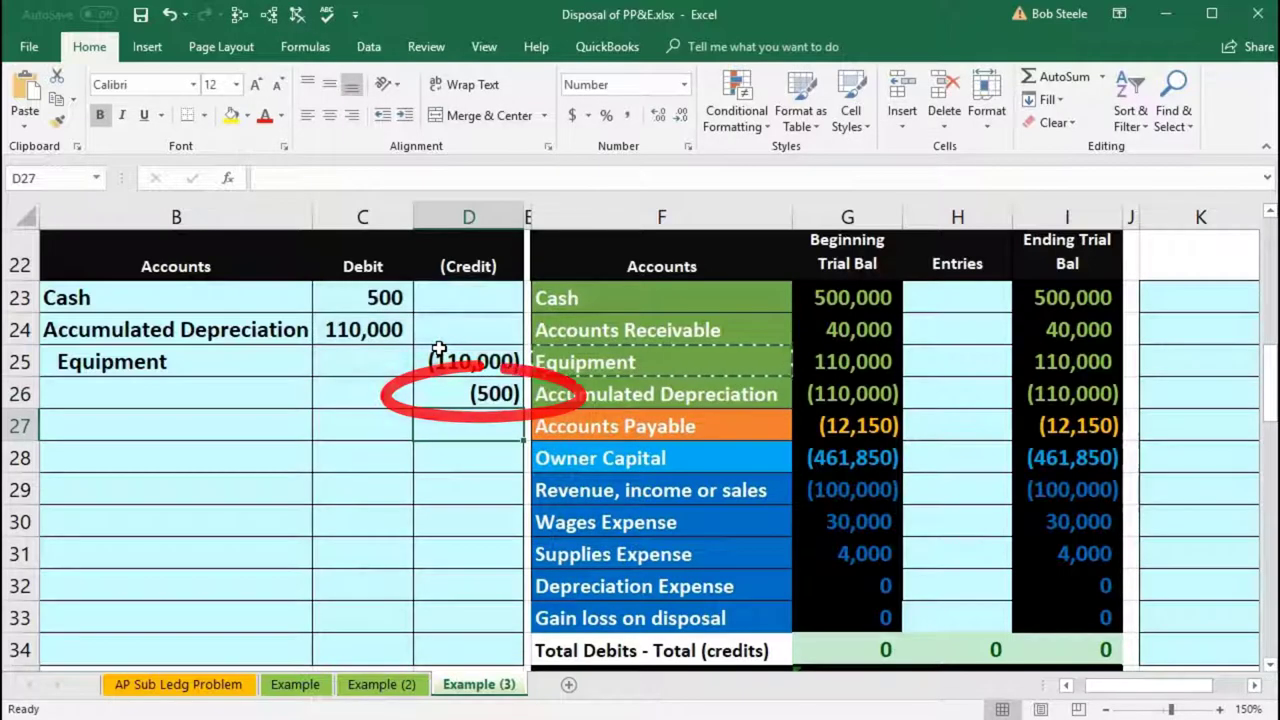
drag(348, 303, 437, 374)
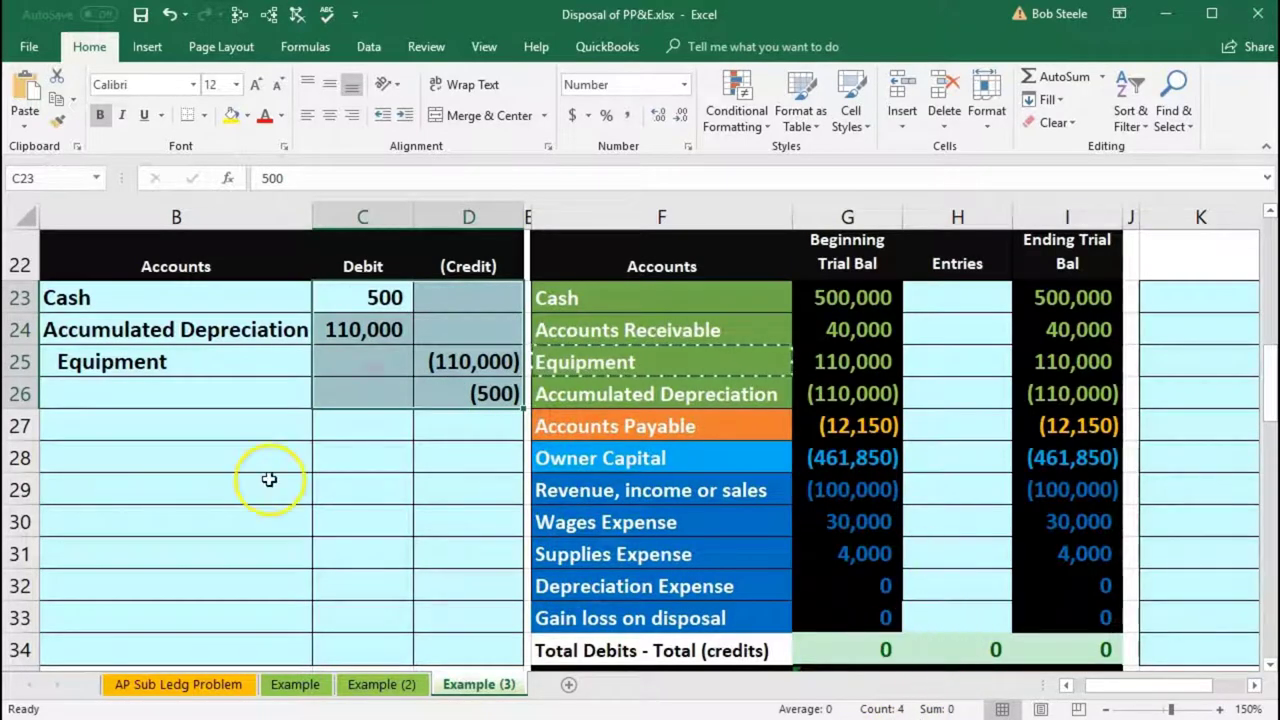
click(448, 398)
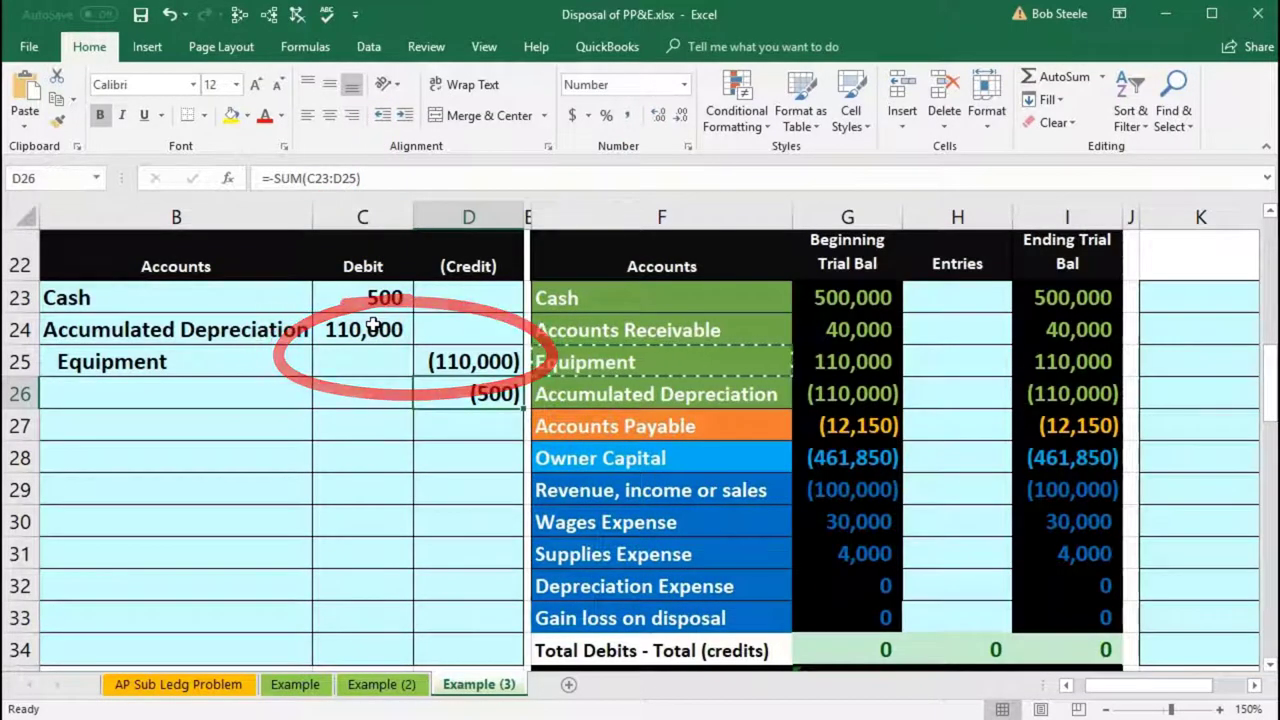
mouse_move(373, 325)
mouse_down()
mouse_move(423, 334)
mouse_move(437, 358)
mouse_up()
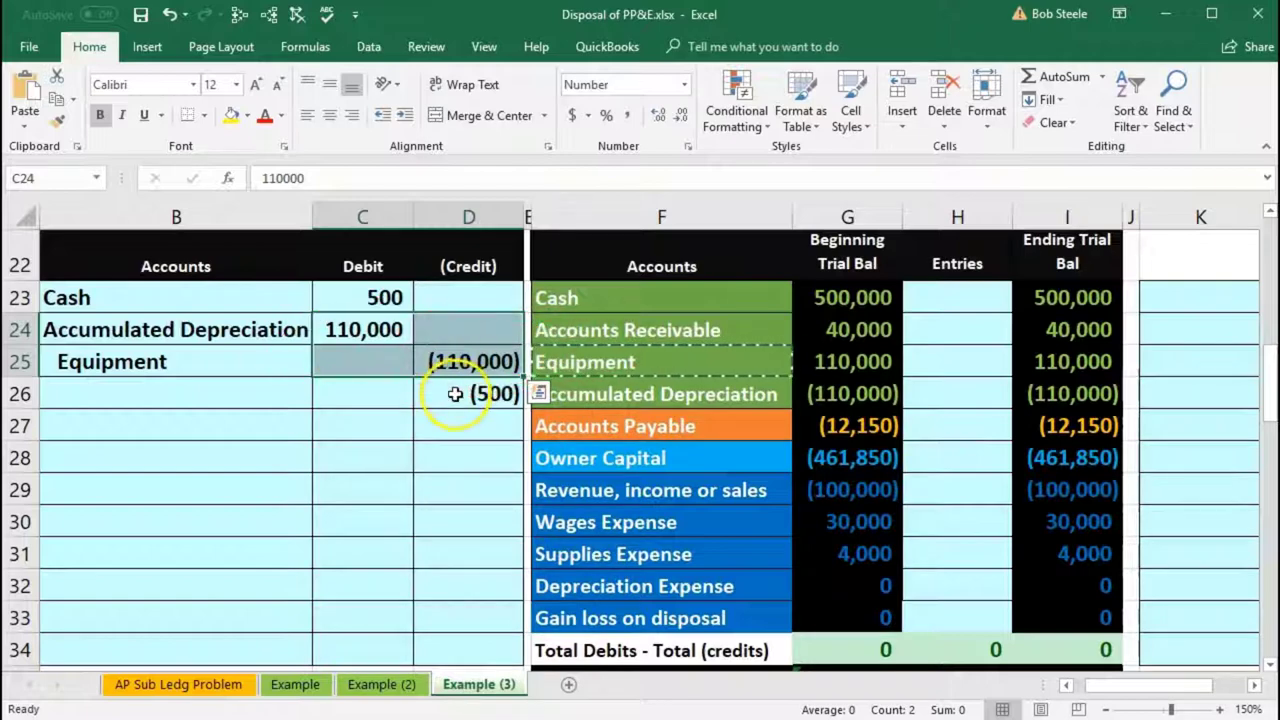
click(455, 394)
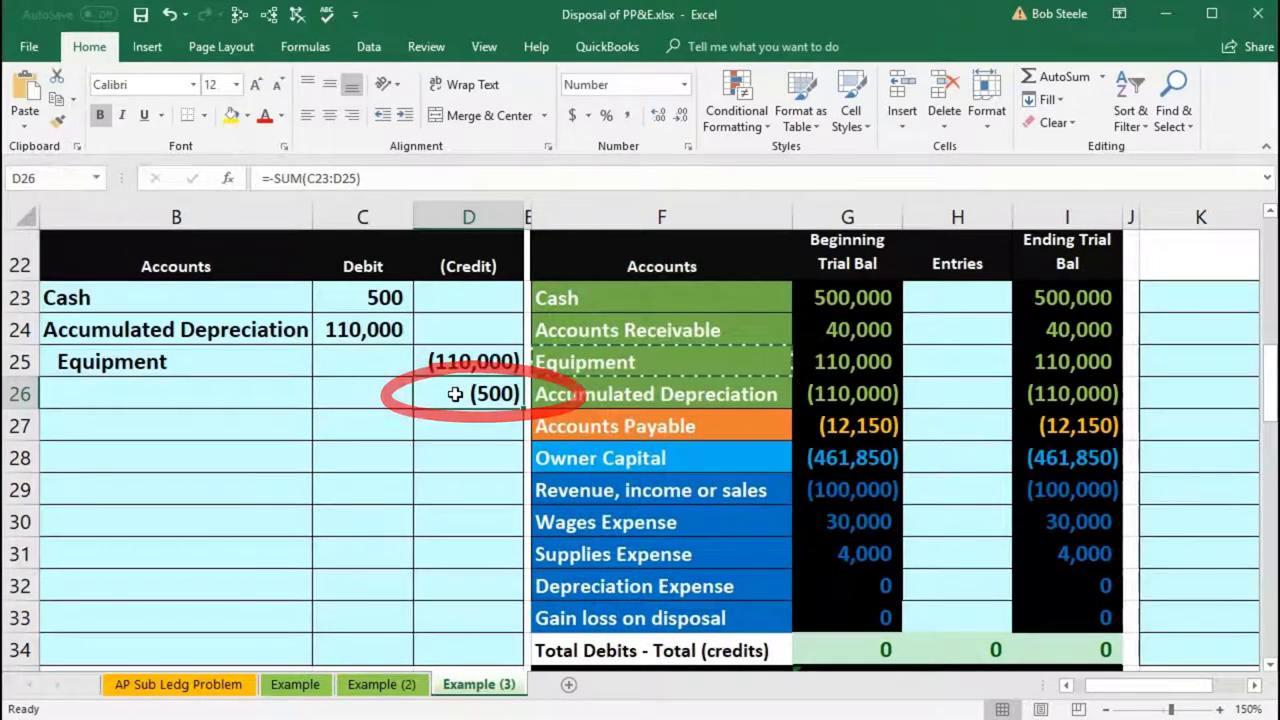
drag(627, 491, 815, 491)
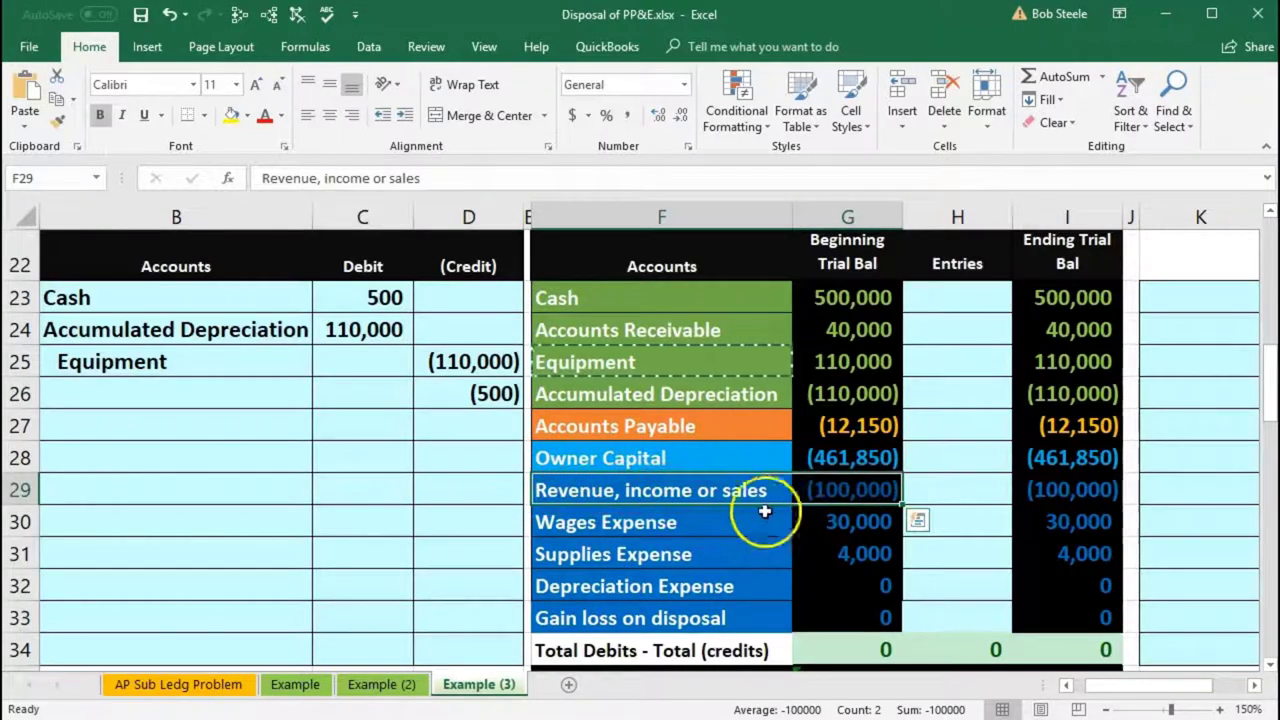
mouse_move(719, 522)
mouse_down()
mouse_move(820, 537)
mouse_move(817, 580)
mouse_up()
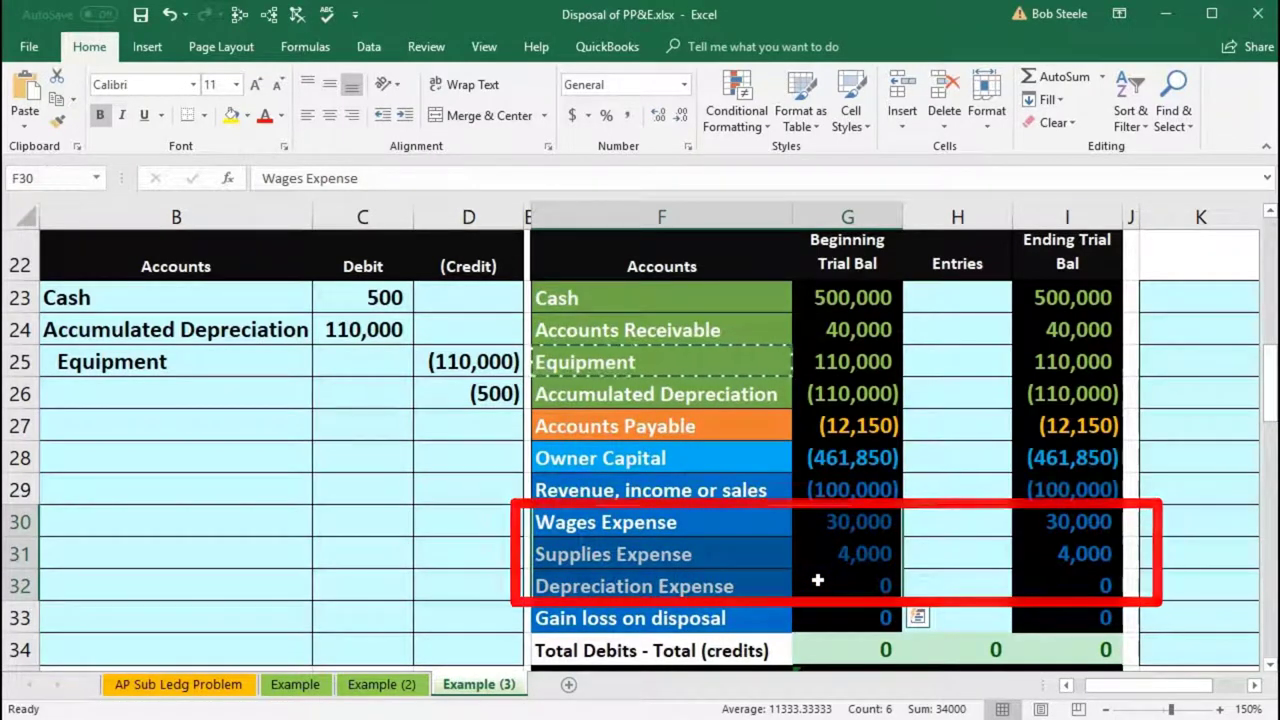
click(664, 620)
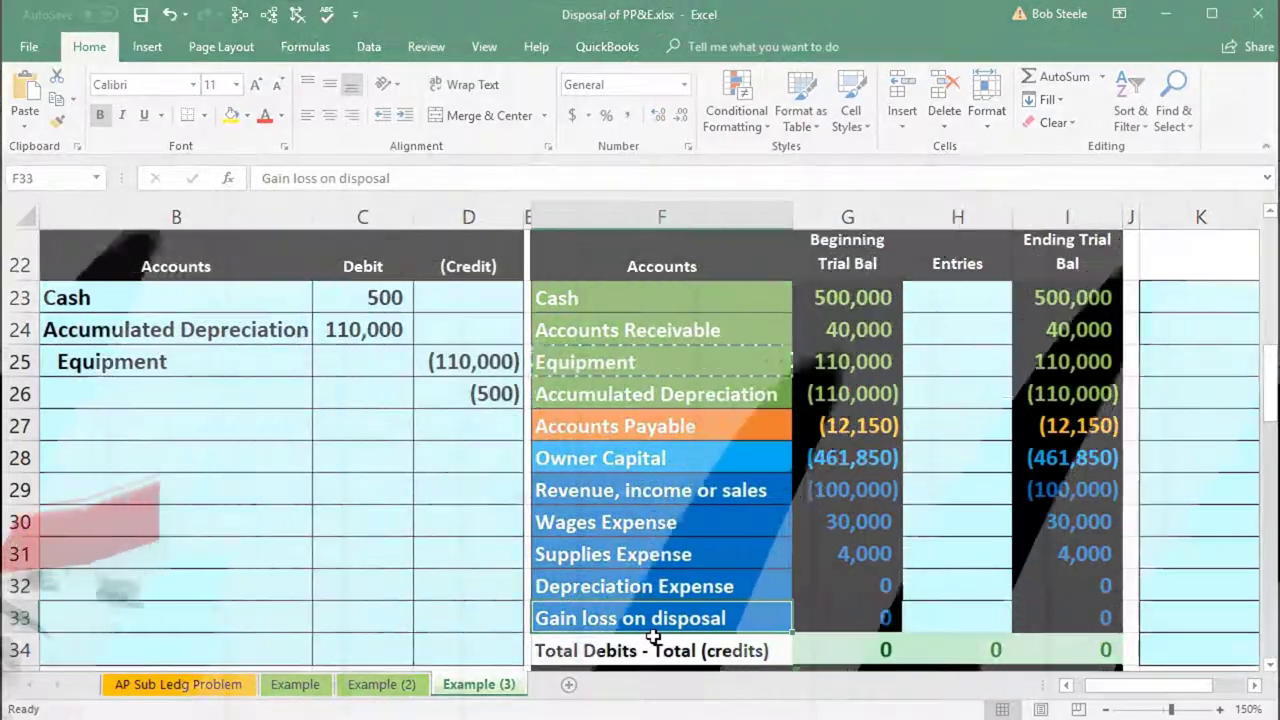
- Paste 'Gain loss on disposal' as a value into B26 and indent it as a credit
right_click(648, 636)
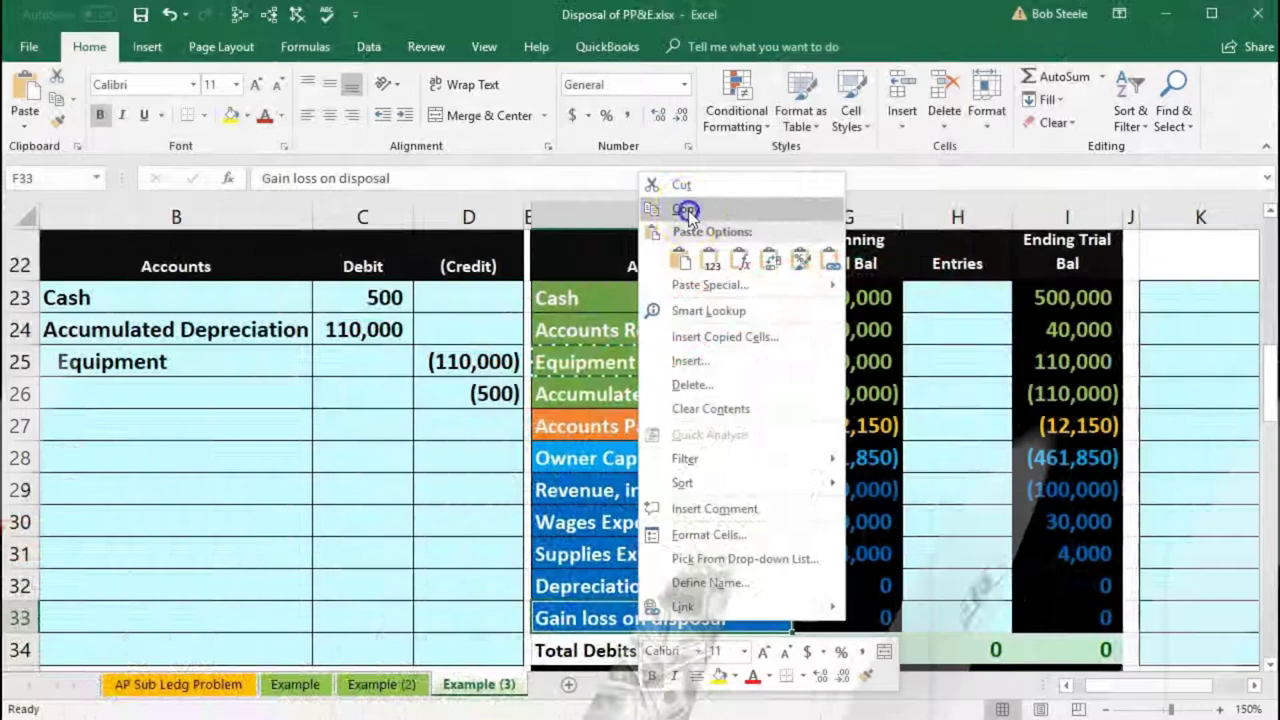
click(688, 211)
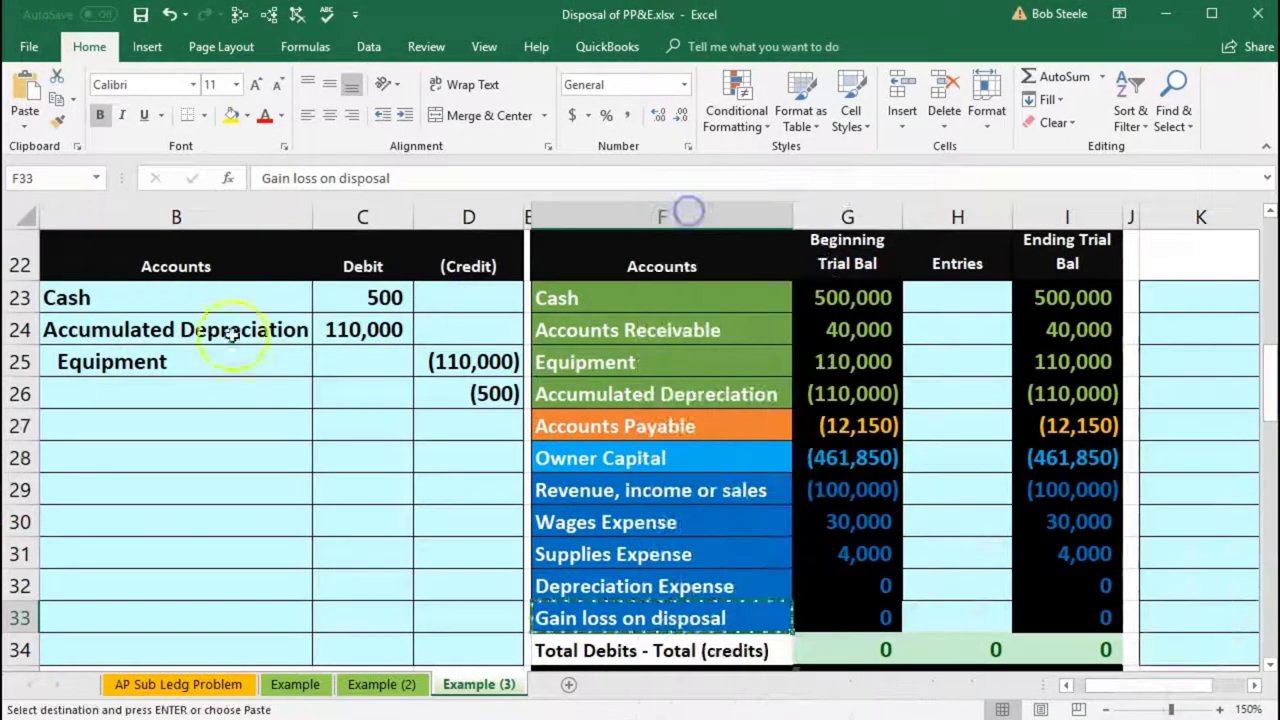
click(172, 388)
right_click(172, 388)
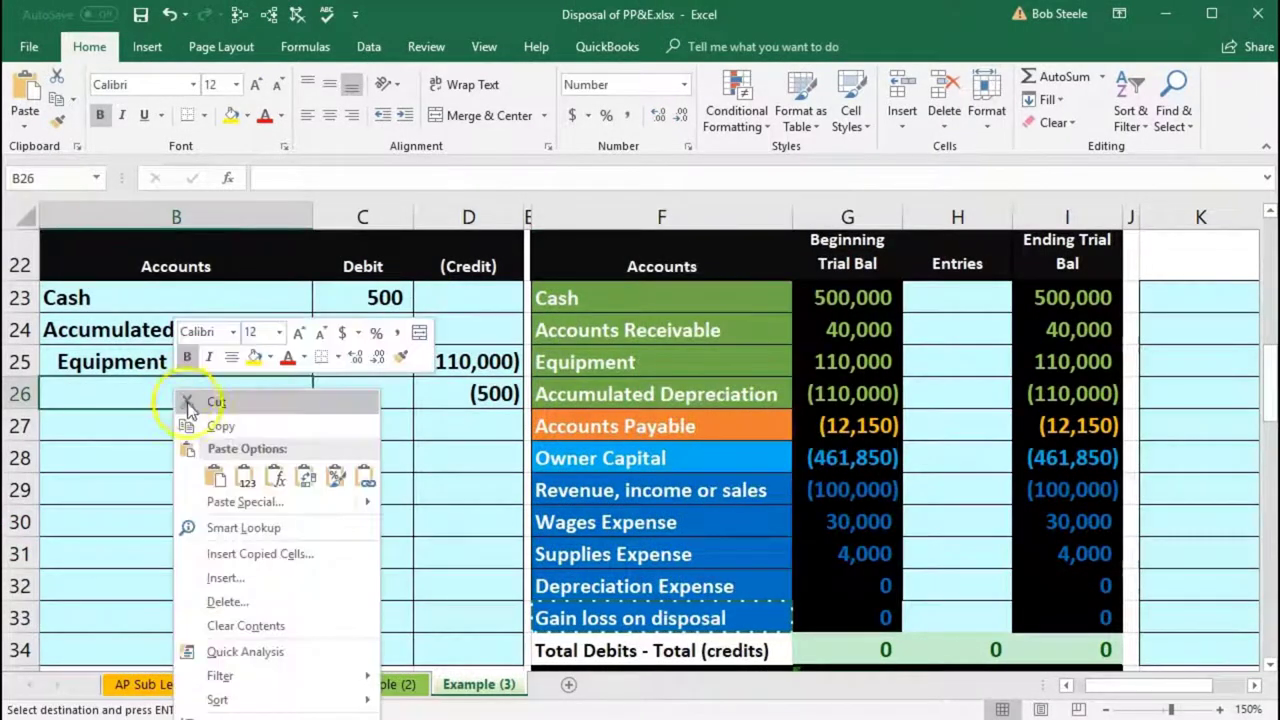
click(243, 477)
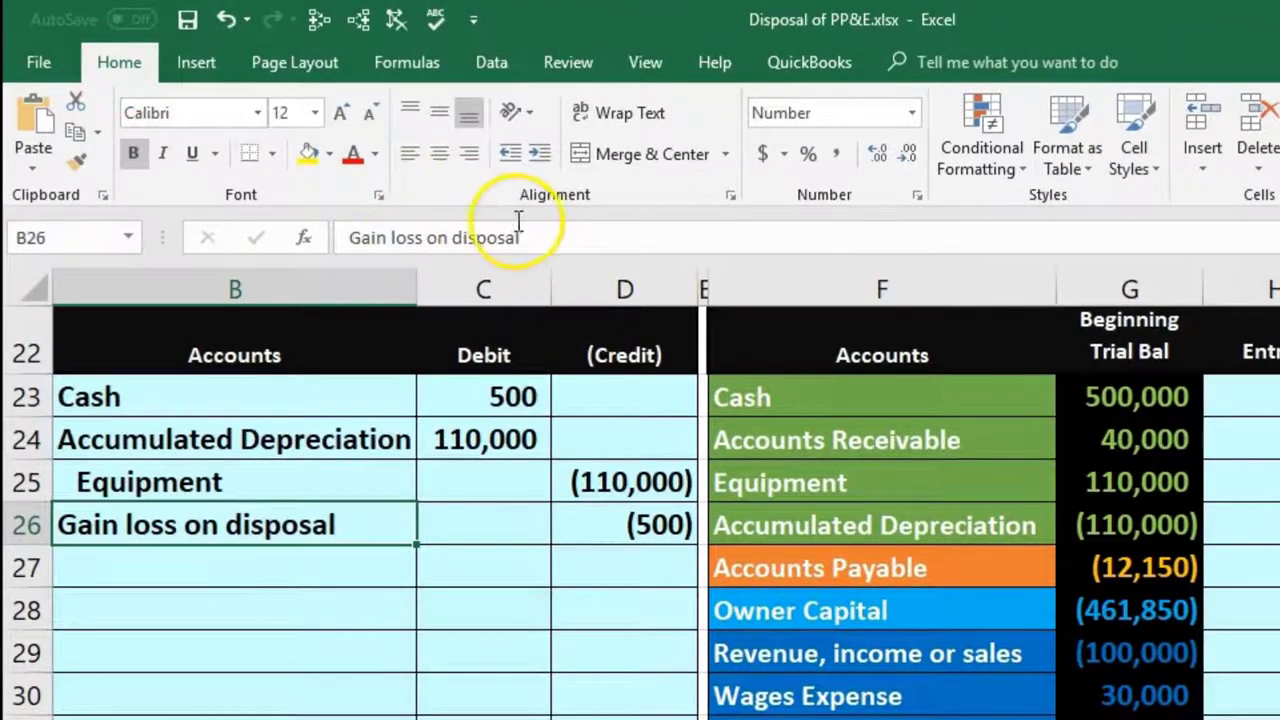
click(541, 155)
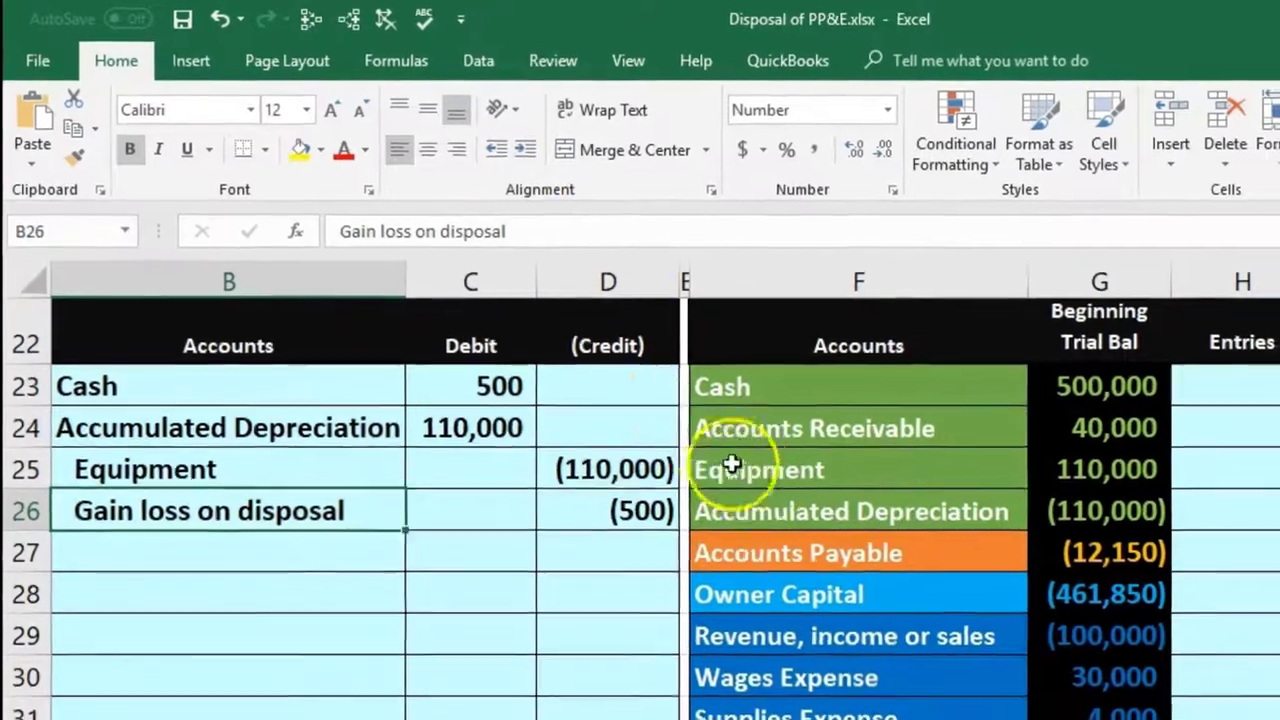
click(768, 481)
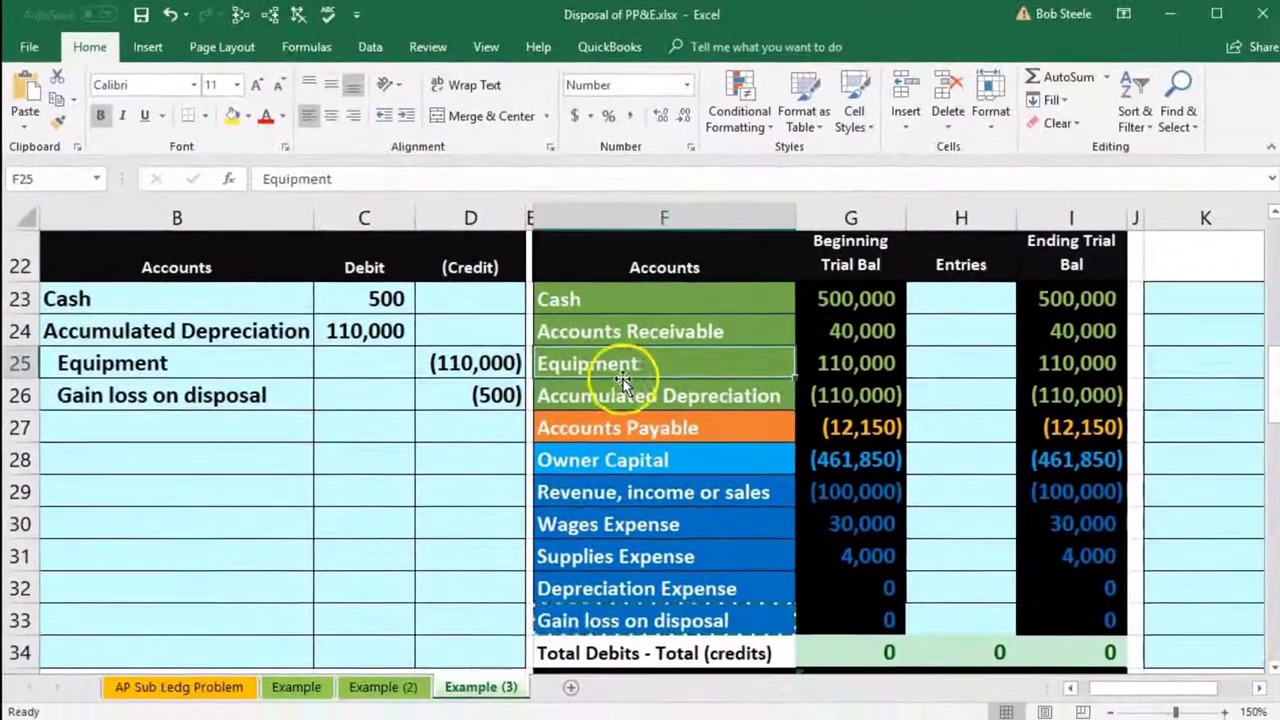
click(958, 299)
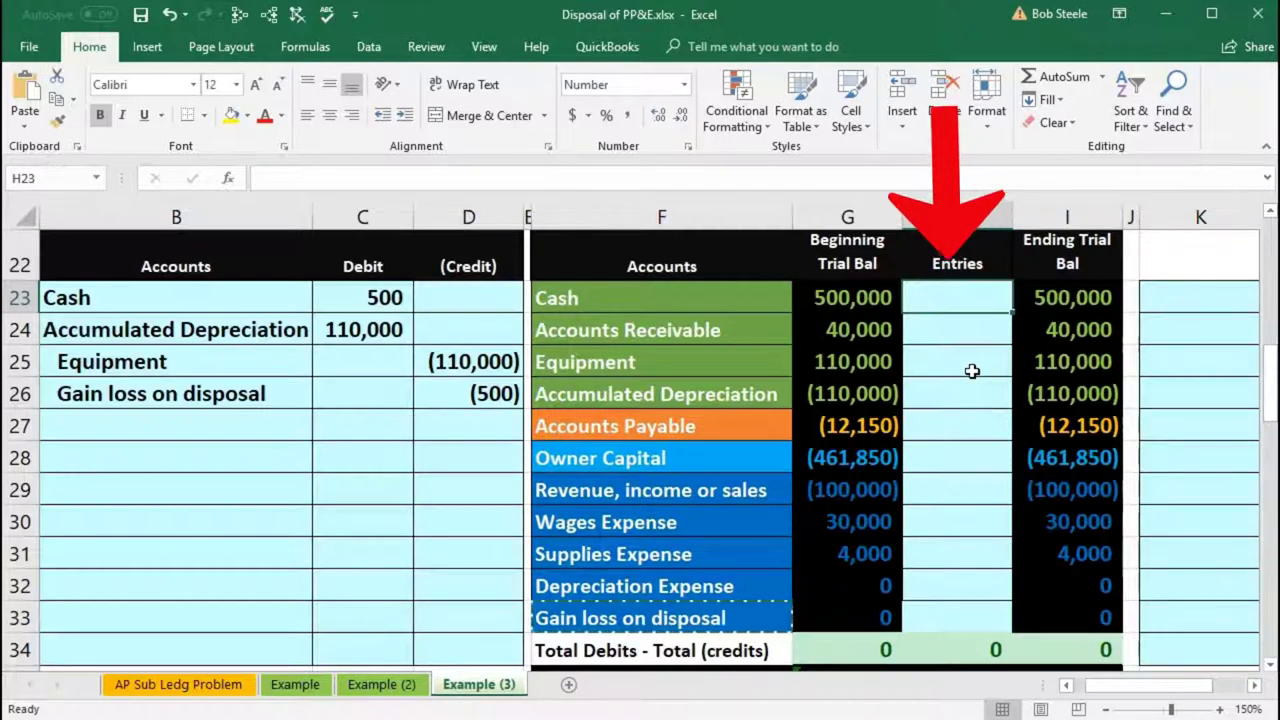
- Post the 500 Cash debit to the trial balance Entries column by linking to C23
text(=)
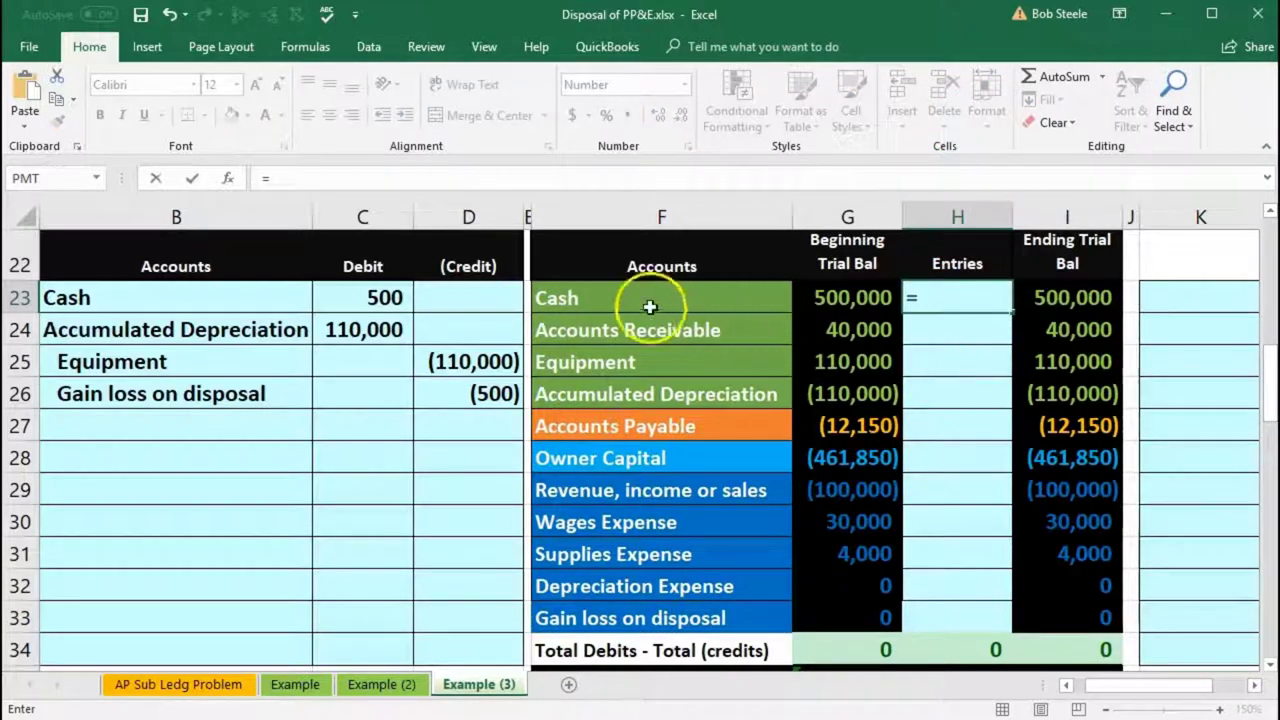
click(383, 298)
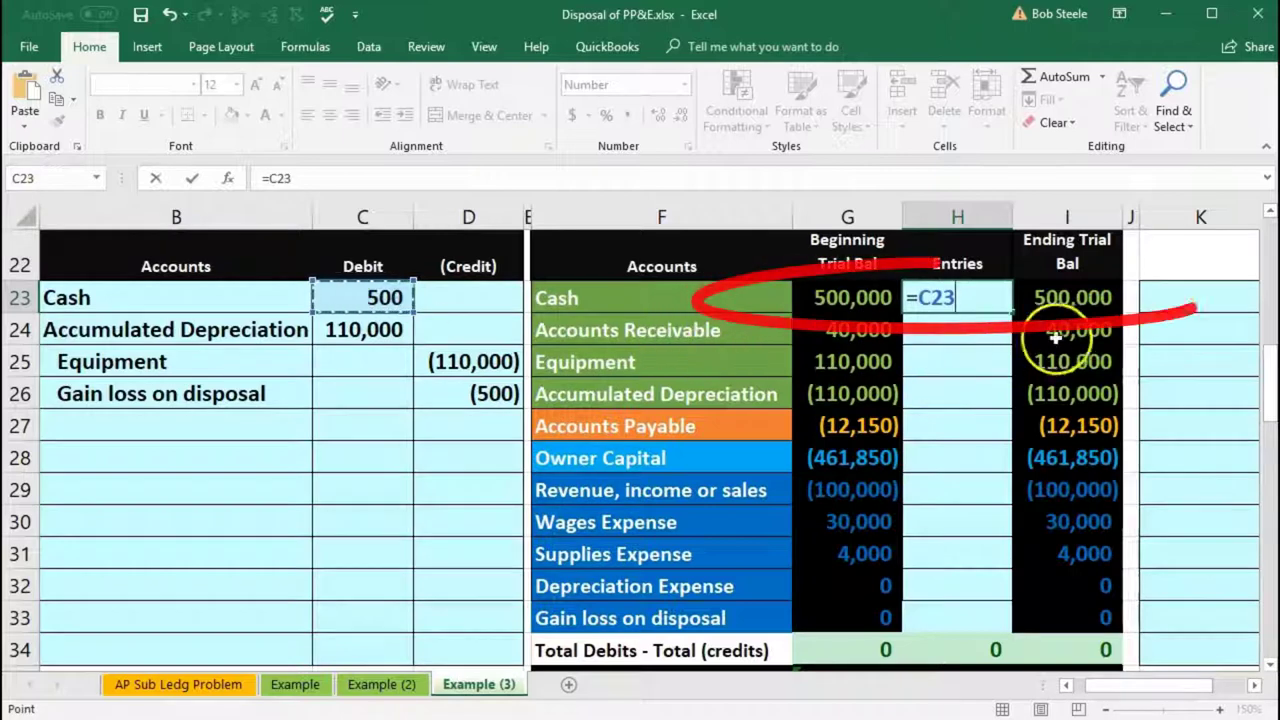
key(Return)
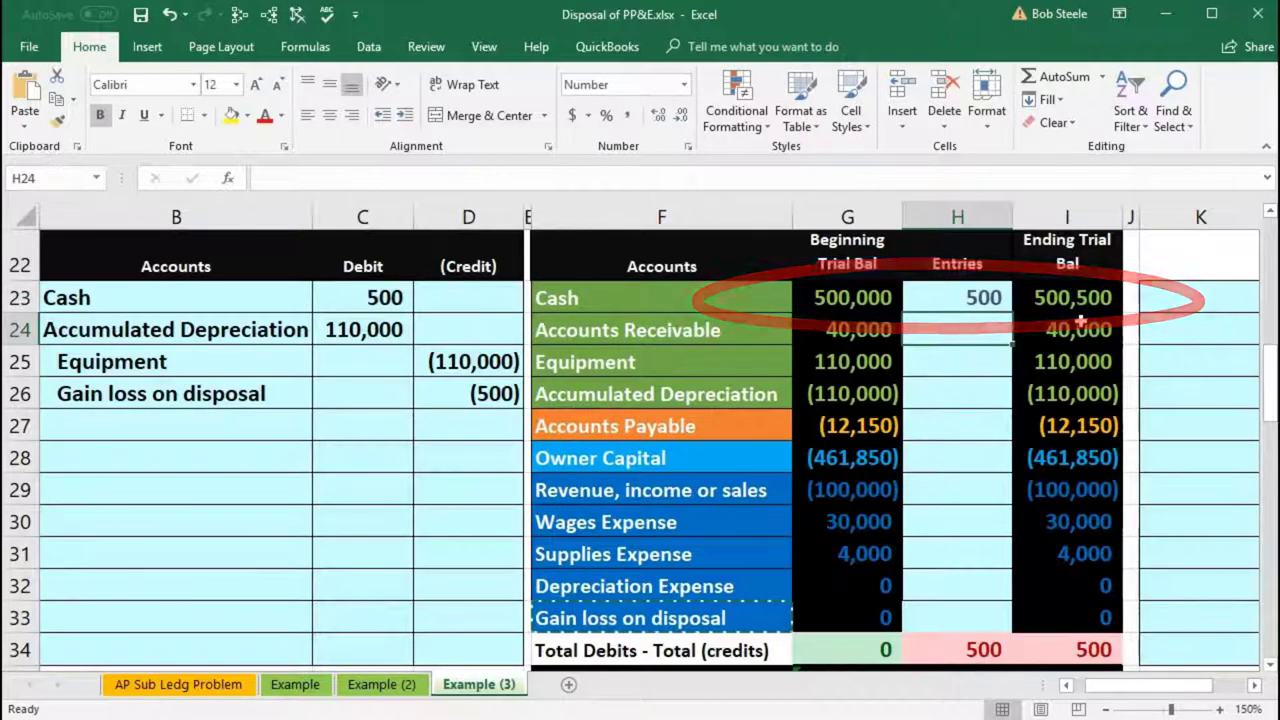
- Link Accumulated Depreciation's Entries cell H26 to the 110,000 debit in C24, zeroing its balance
click(389, 331)
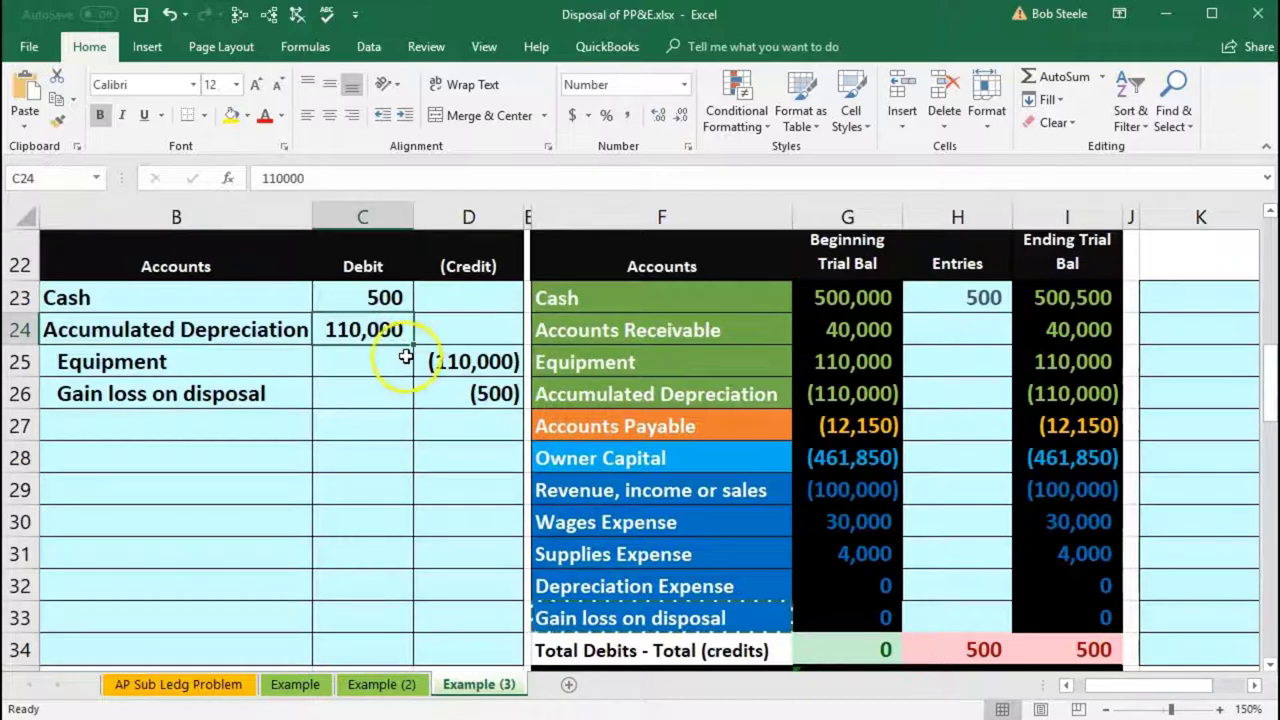
click(555, 407)
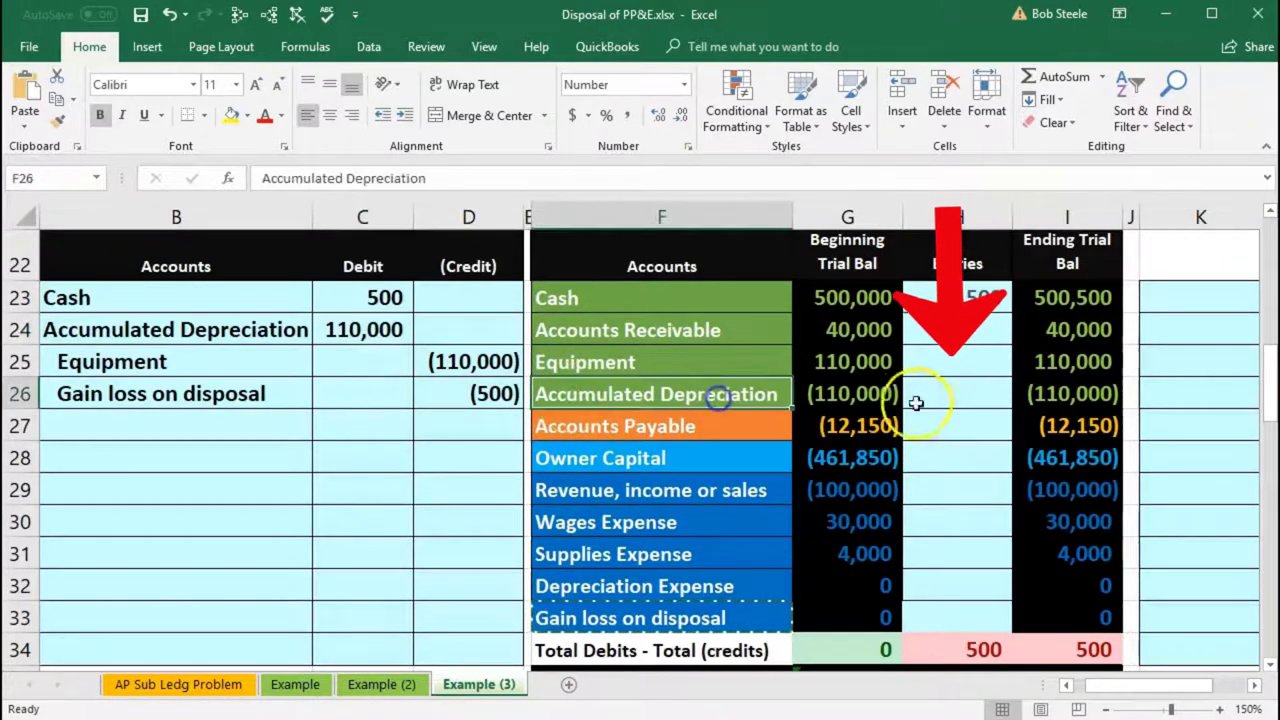
click(963, 401)
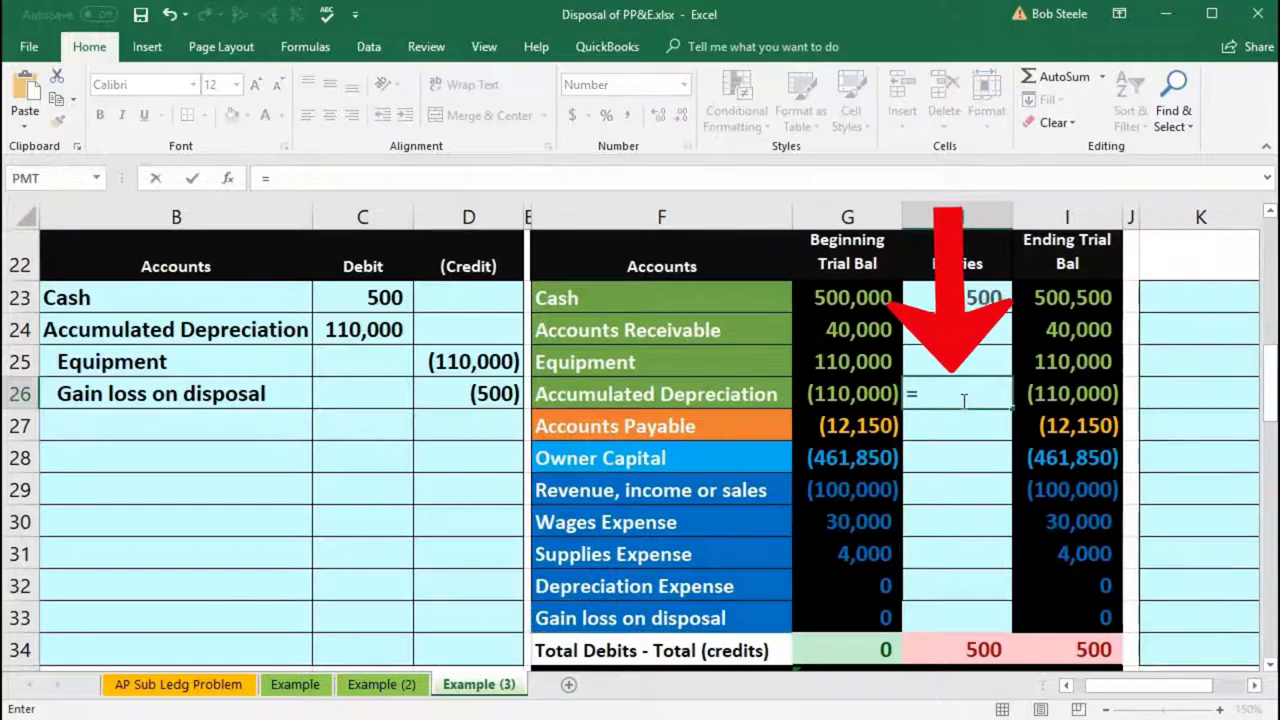
text(=)
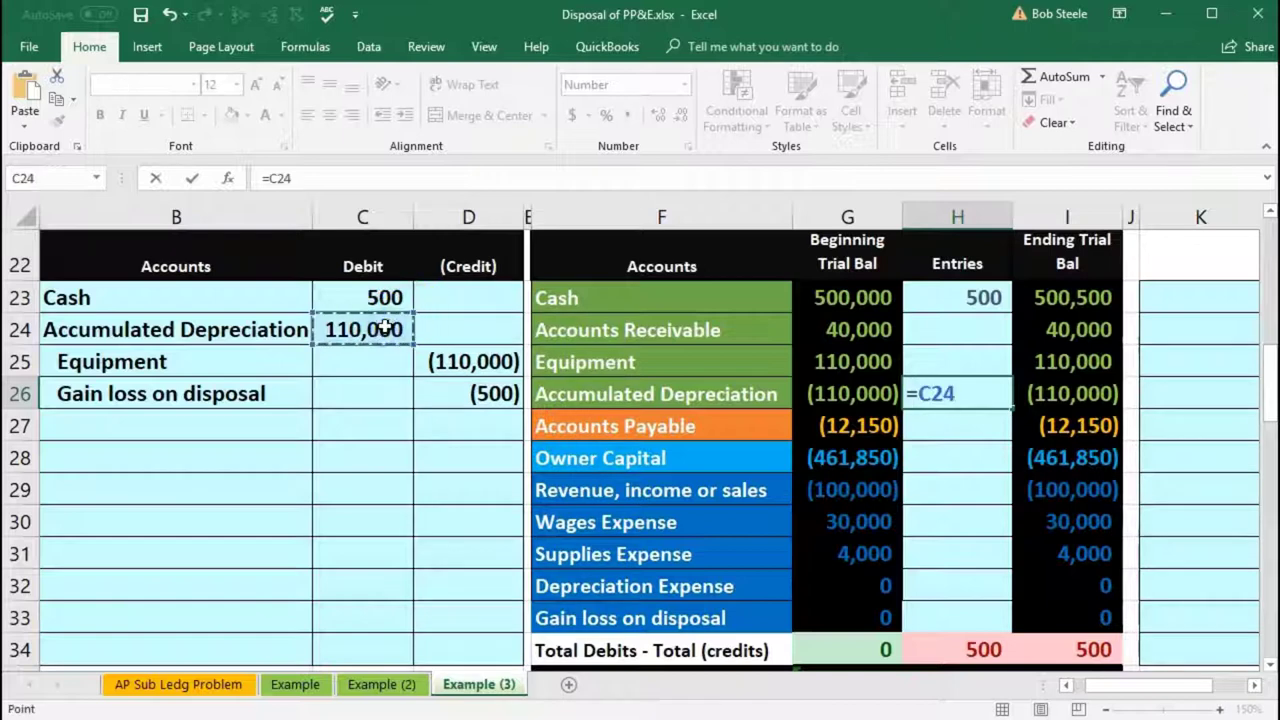
drag(538, 381, 1136, 398)
key(Return)
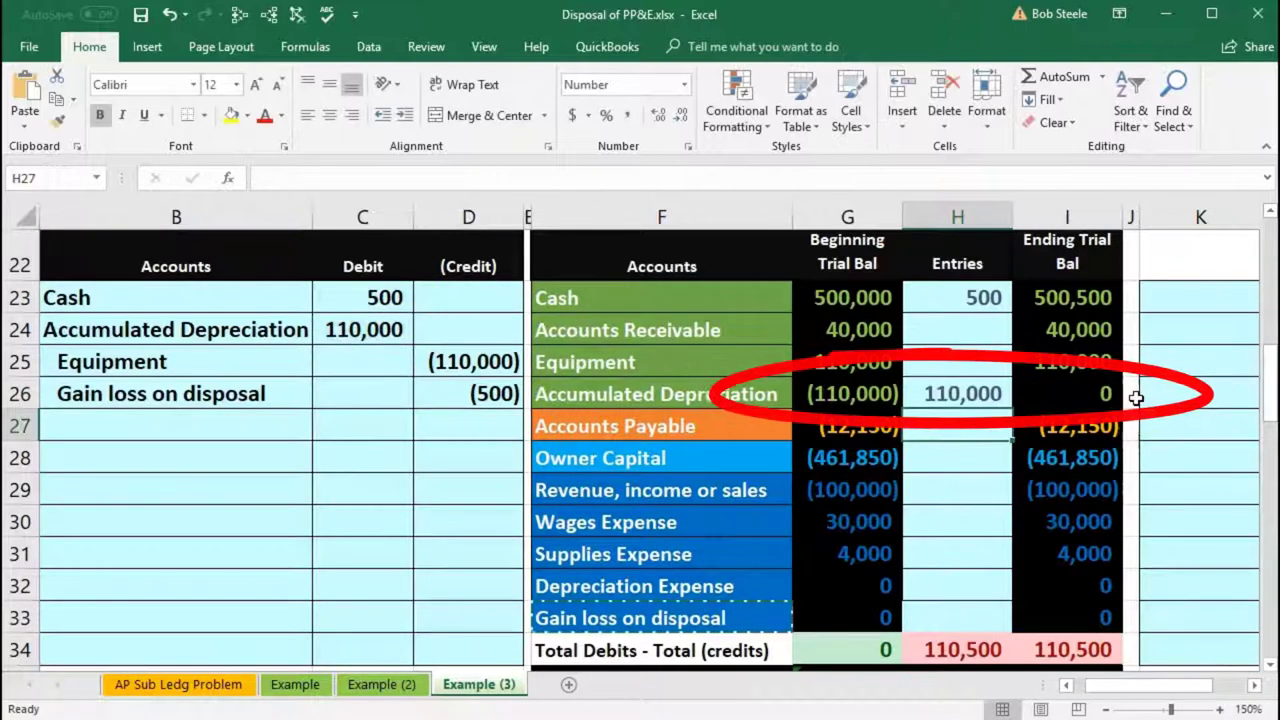
click(957, 355)
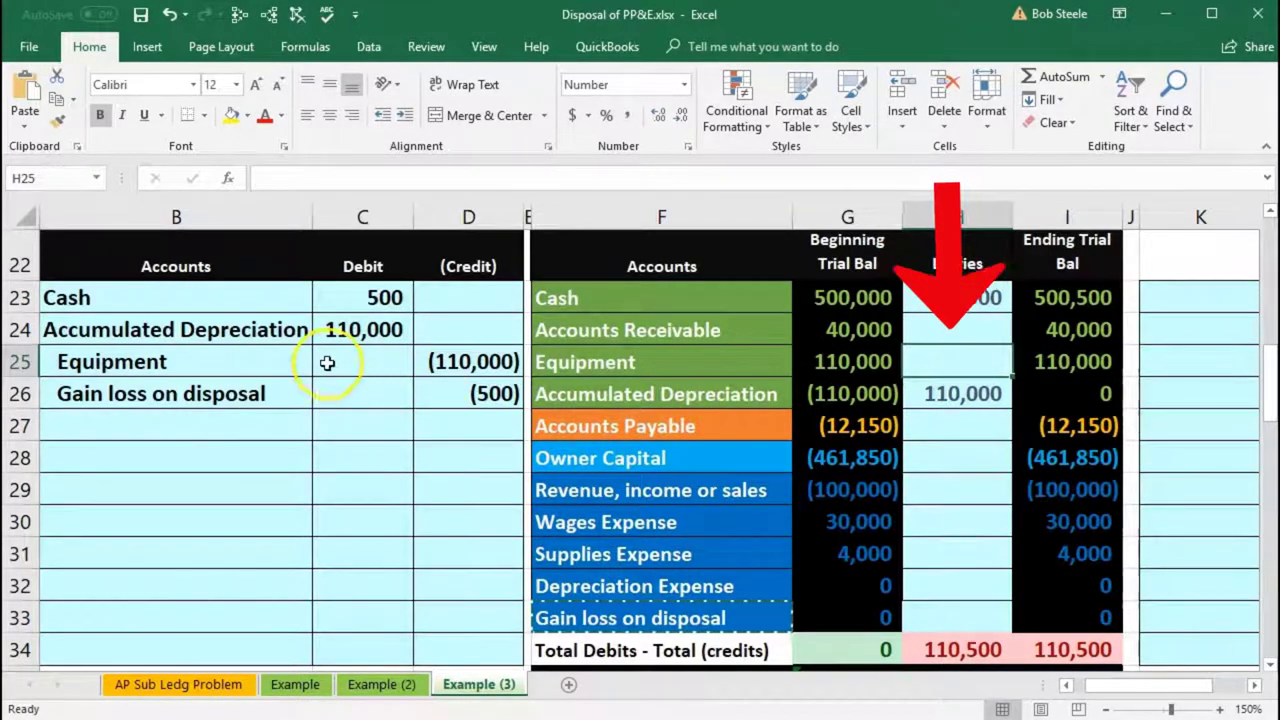
- Link Equipment's Entries cell H25 to the (110,000) credit in D25
drag(246, 361, 437, 349)
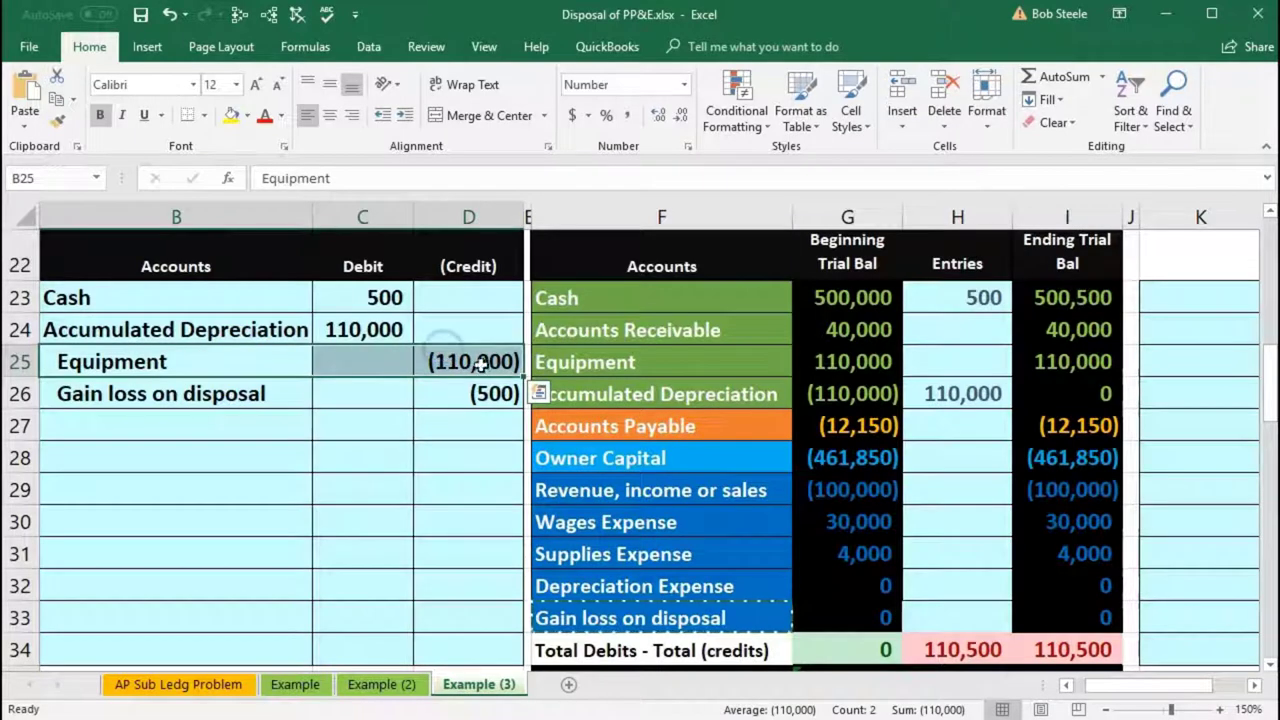
click(615, 374)
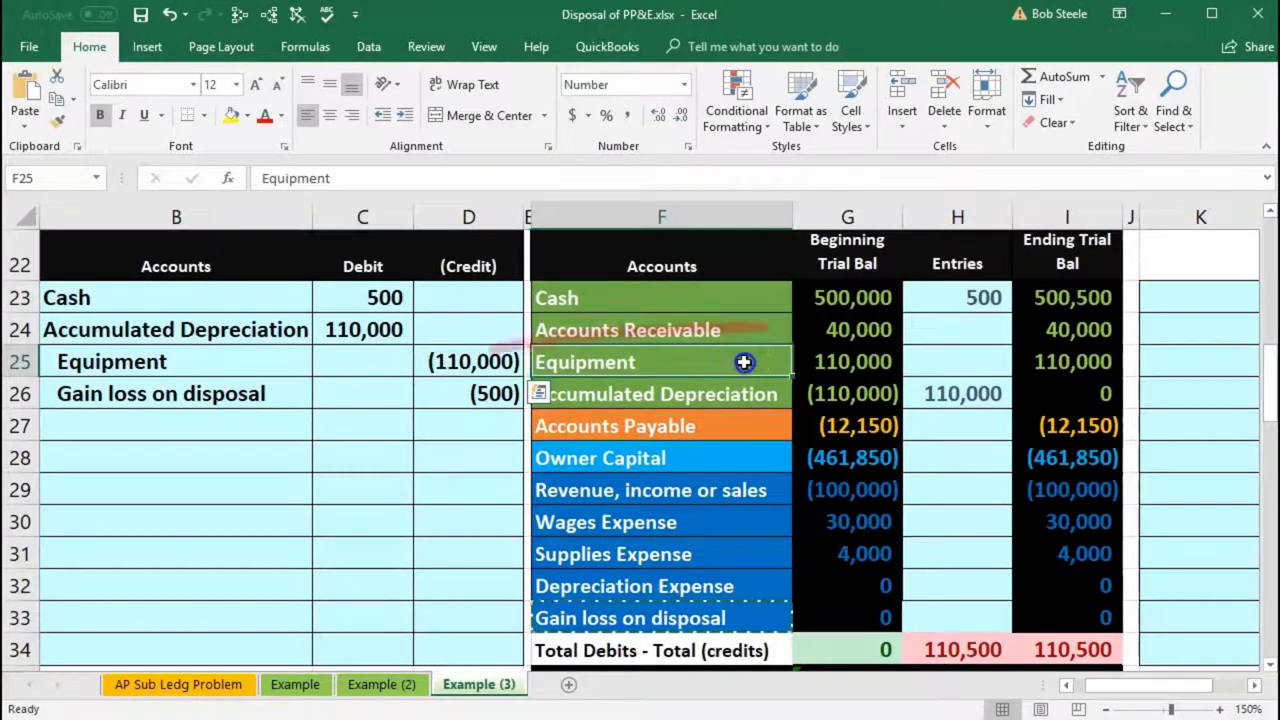
click(947, 353)
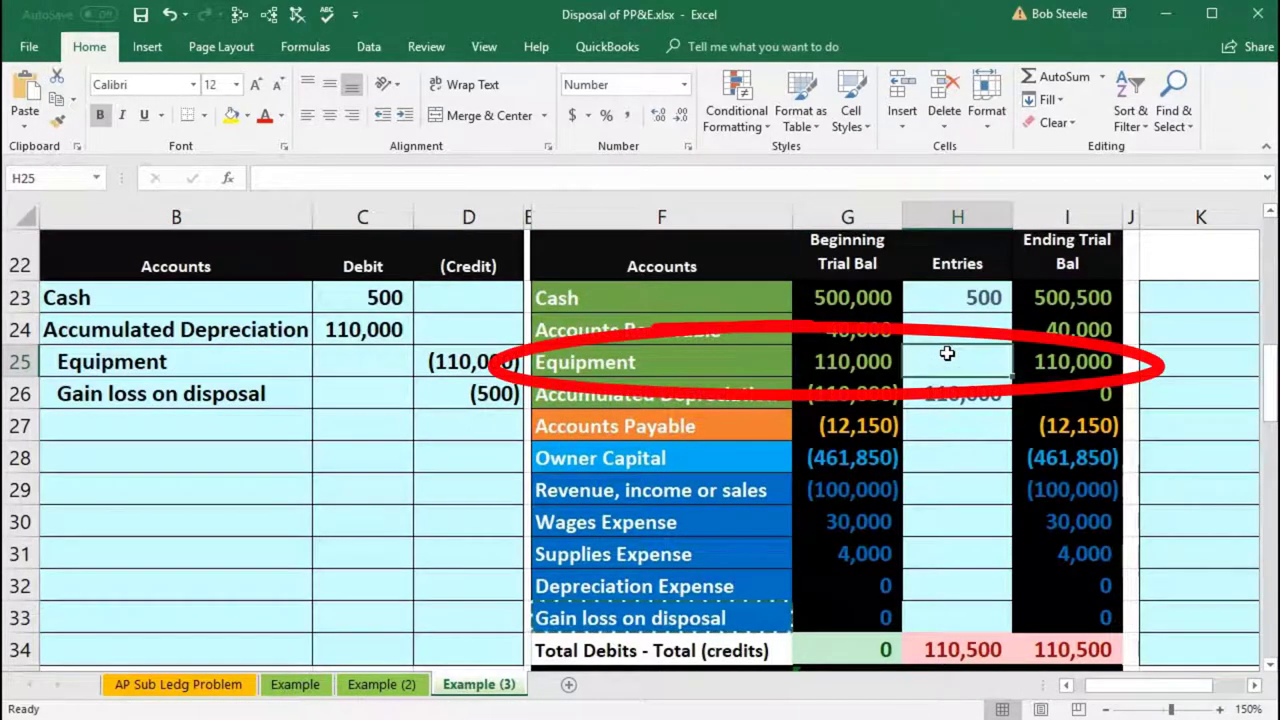
text(=)
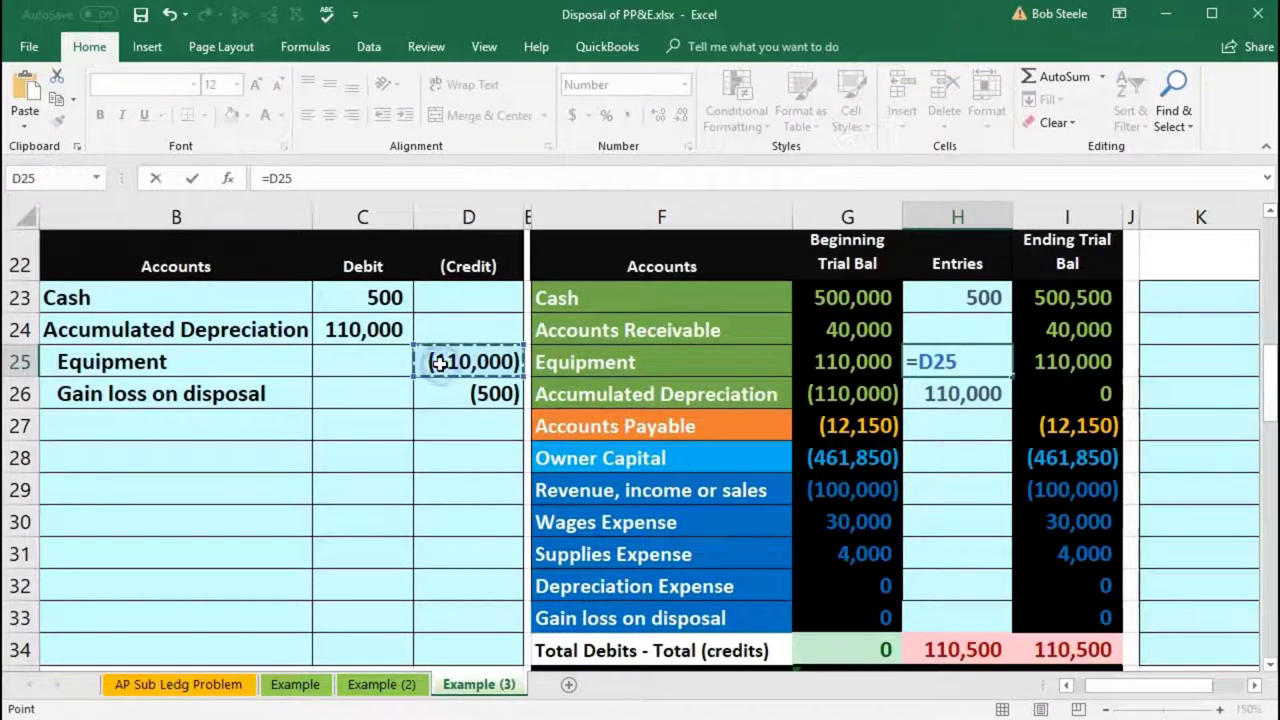
key(Tab)
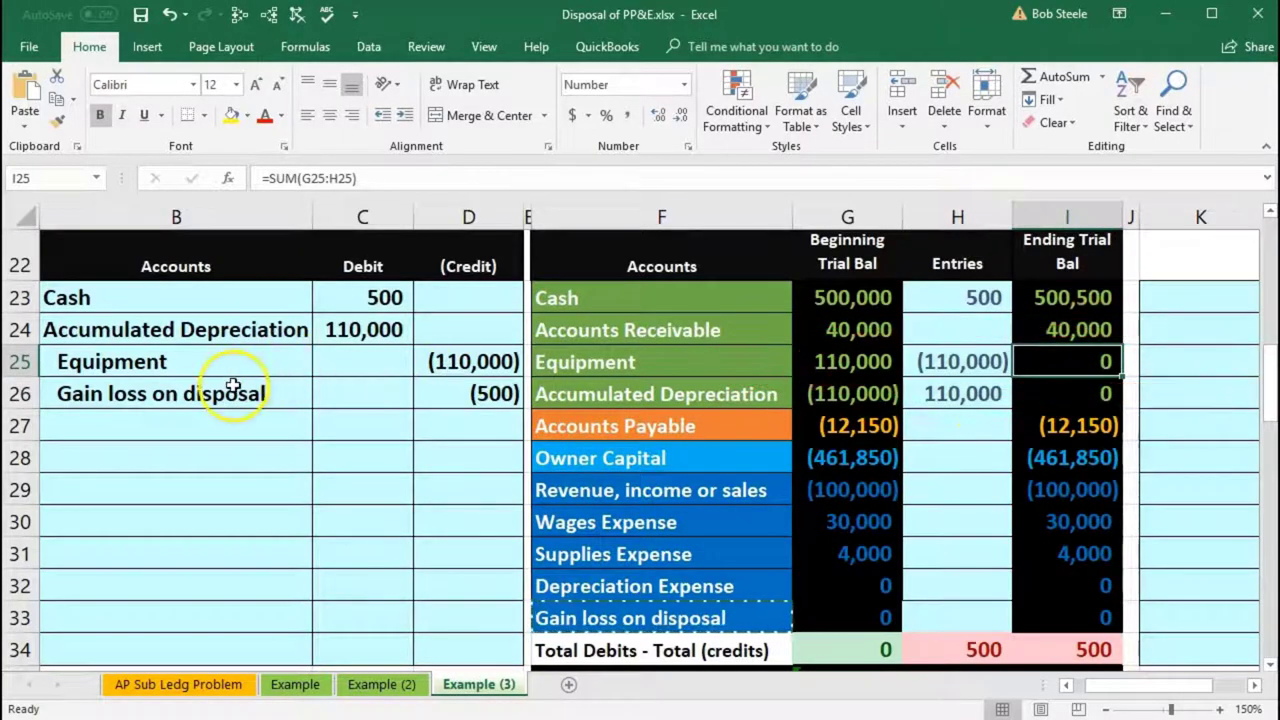
drag(232, 386, 470, 388)
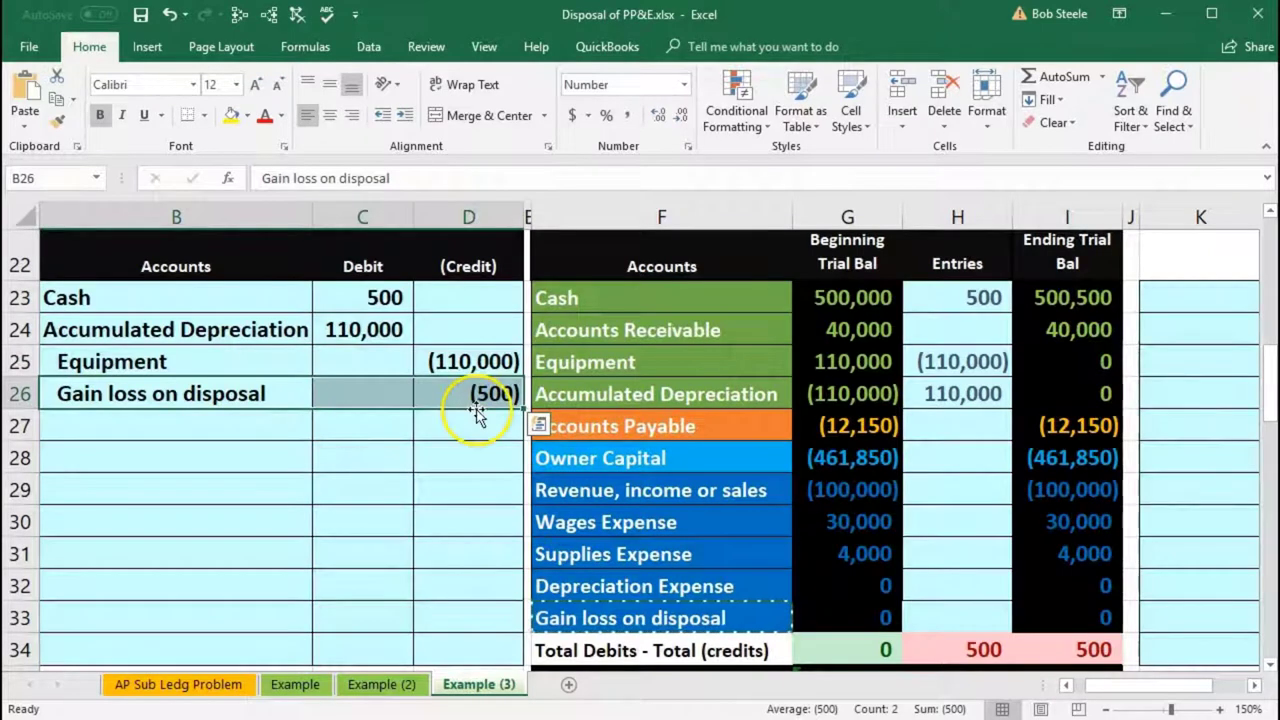
click(918, 616)
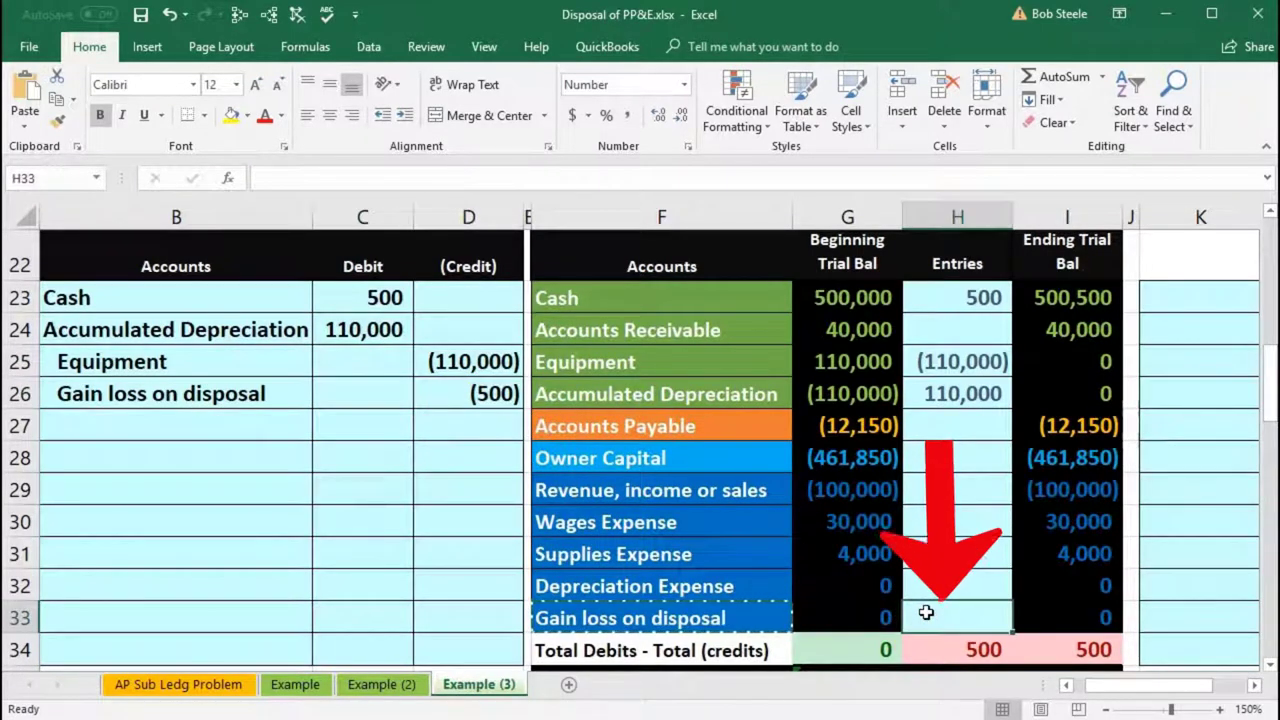
- Enter =D26 in H33 to post the (500) gain, then review the I34 total formula
text(=)
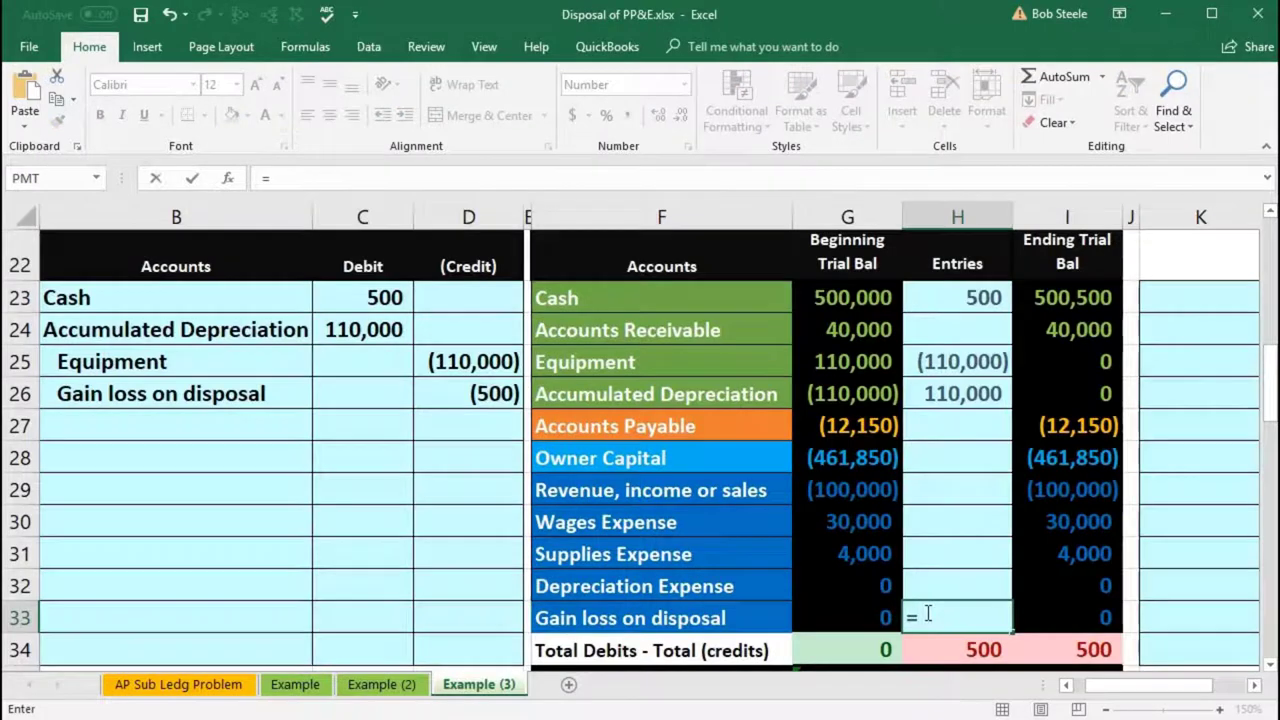
click(508, 399)
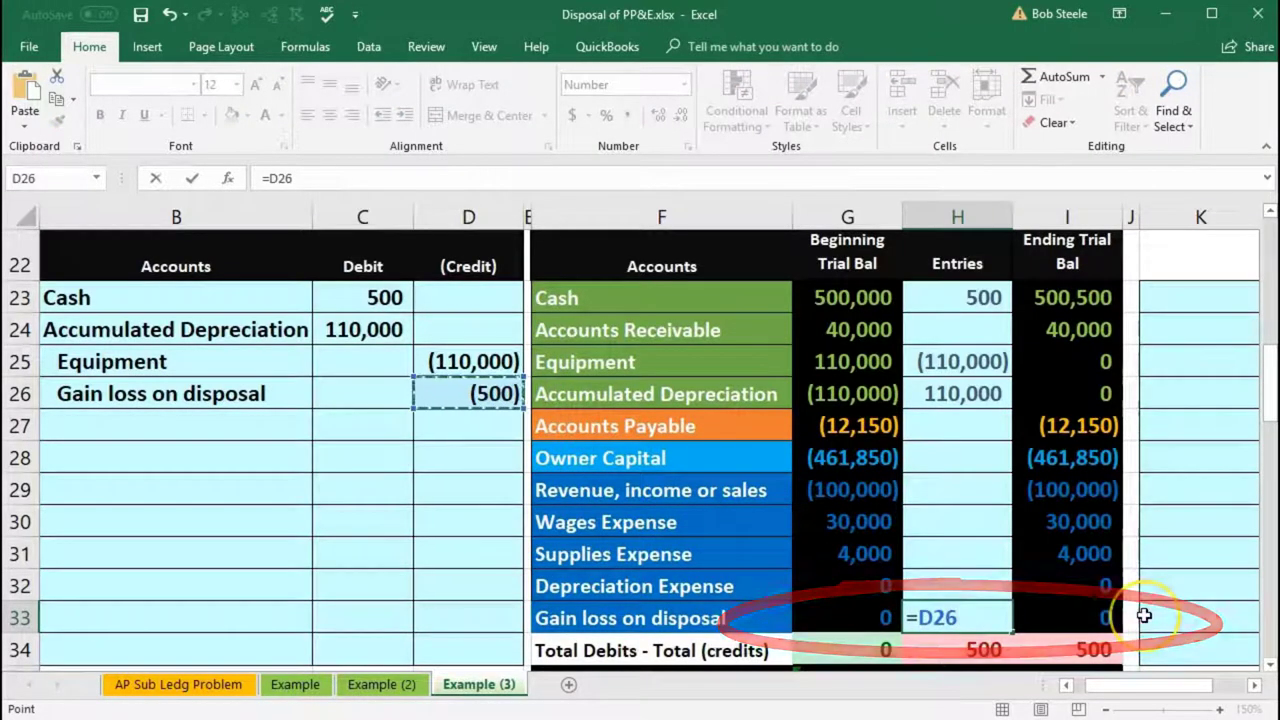
key(Return)
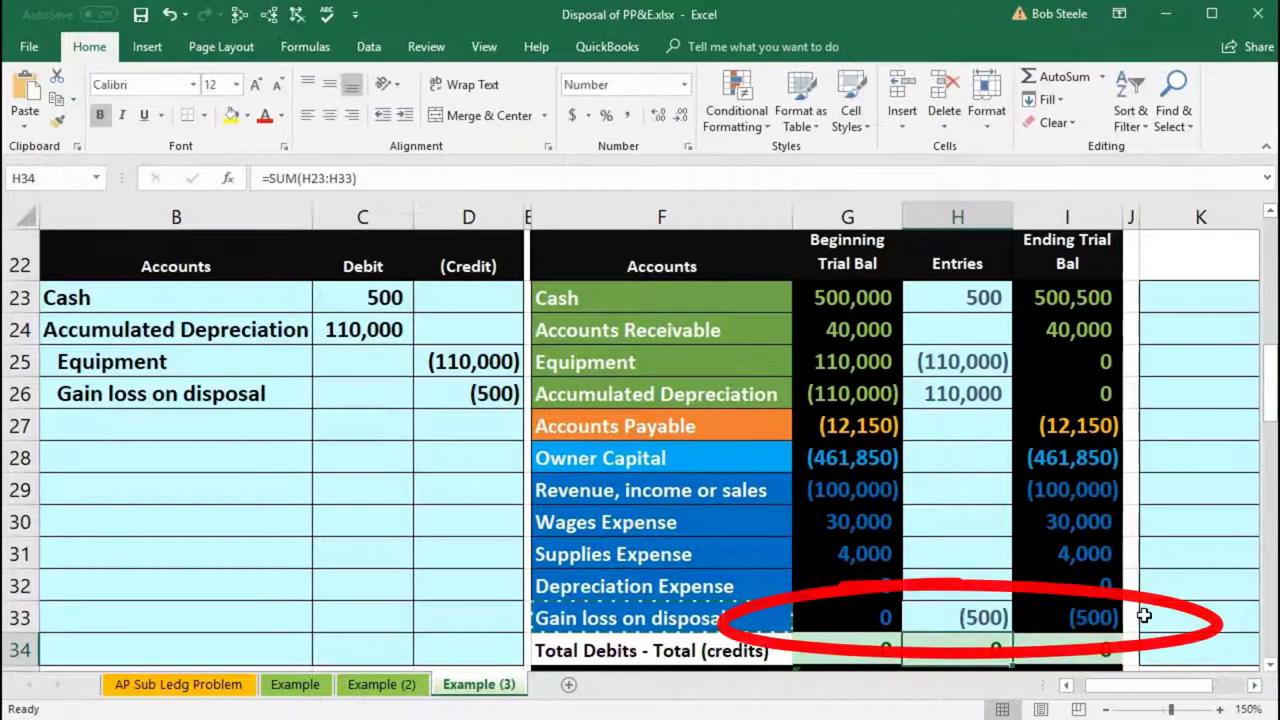
double_click(1106, 646)
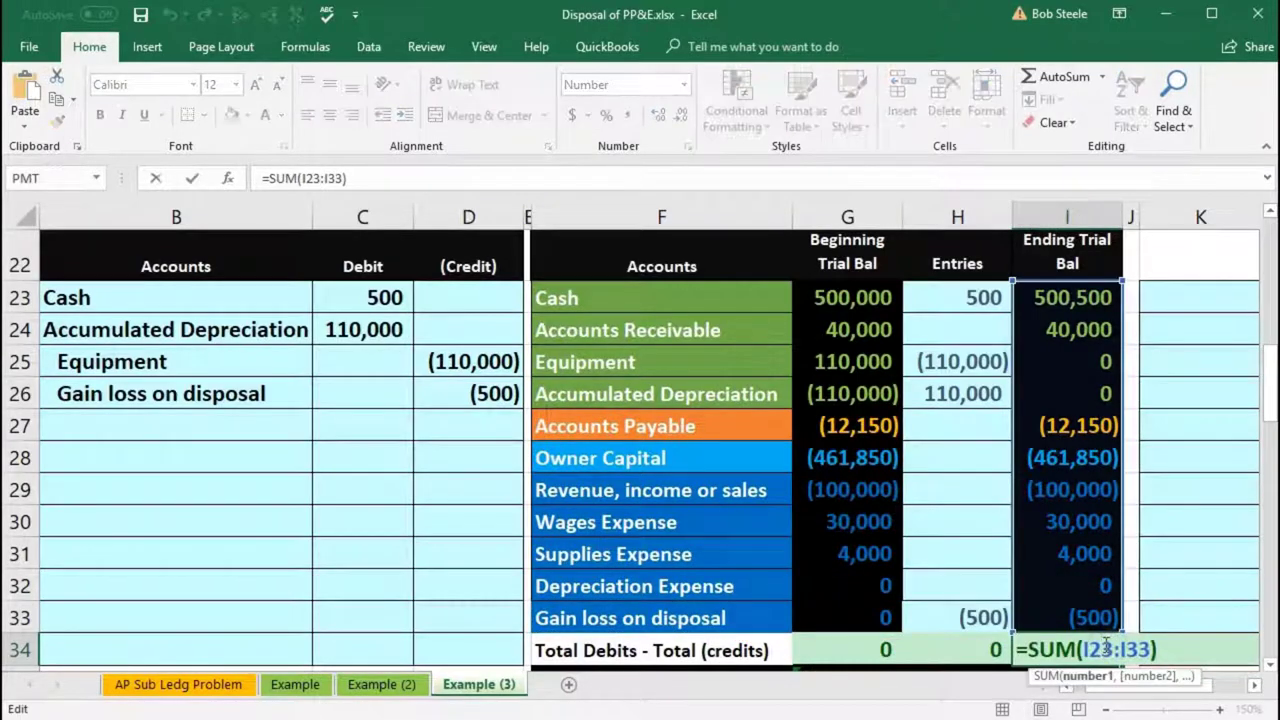
key(Return)
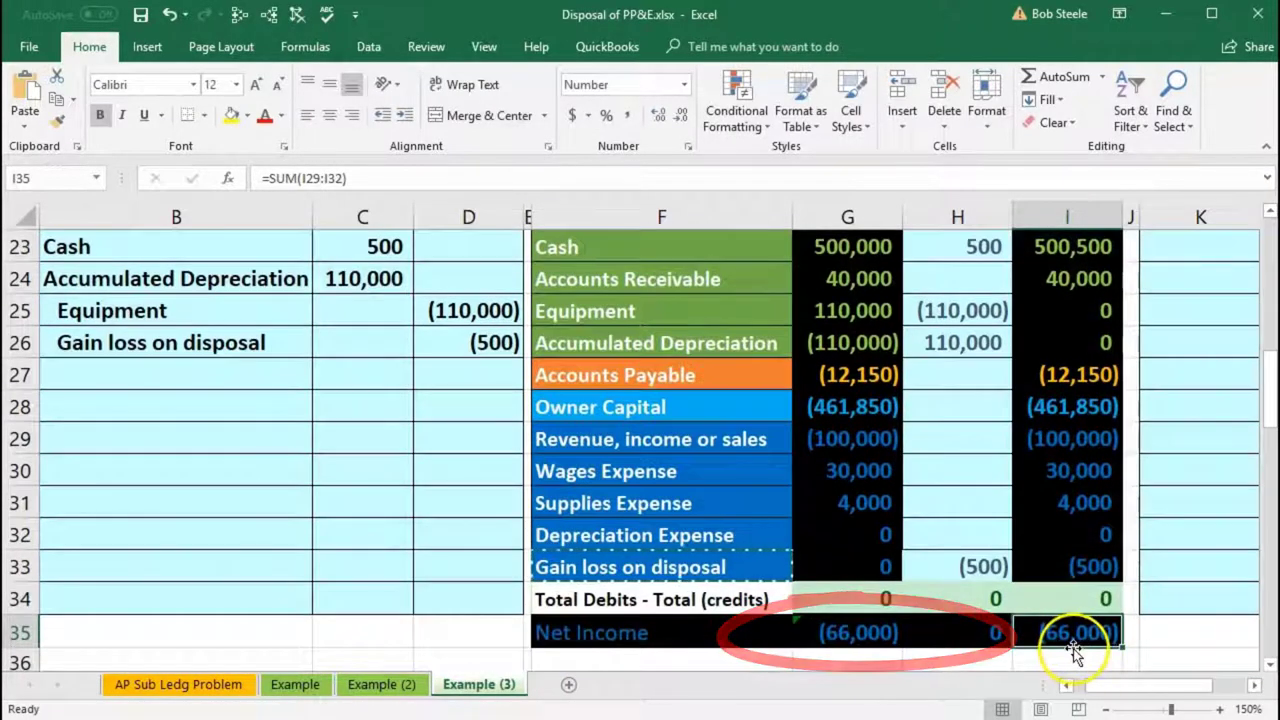
- Extend the G35:I35 Net Income SUMs to row 33, giving (500) Entries and (66,500) ending
click(864, 634)
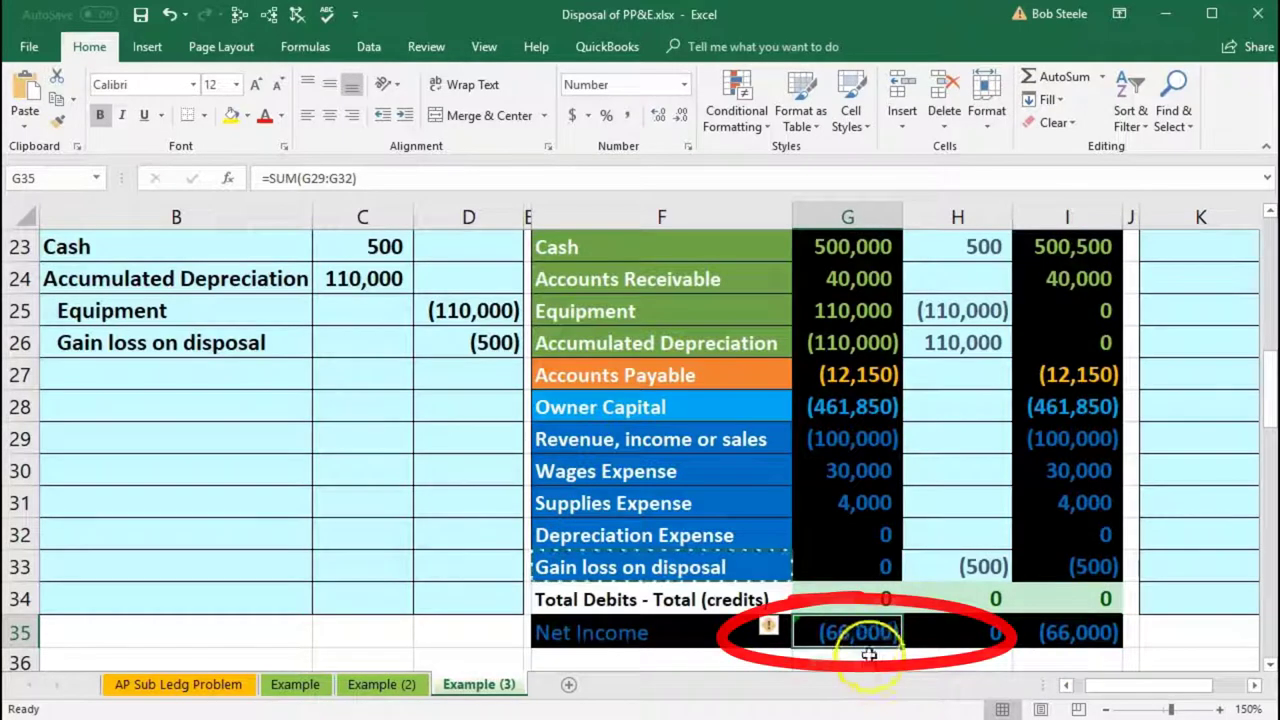
double_click(861, 633)
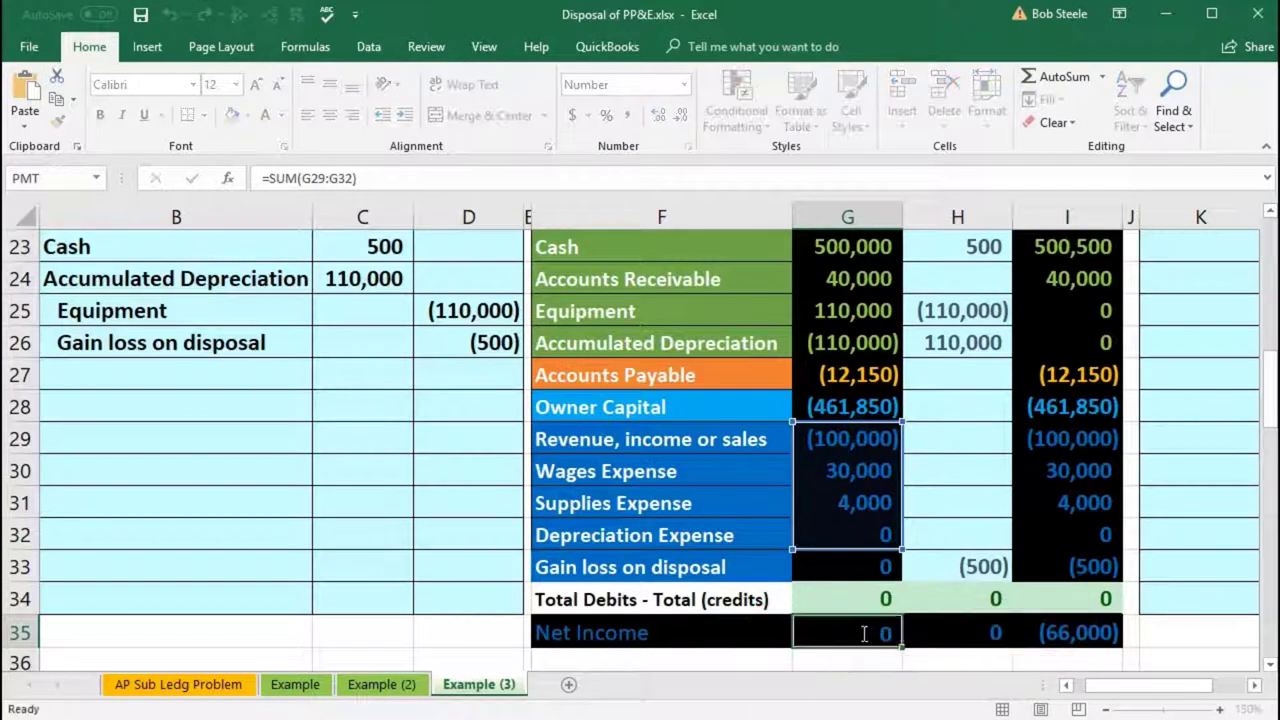
key(Return)
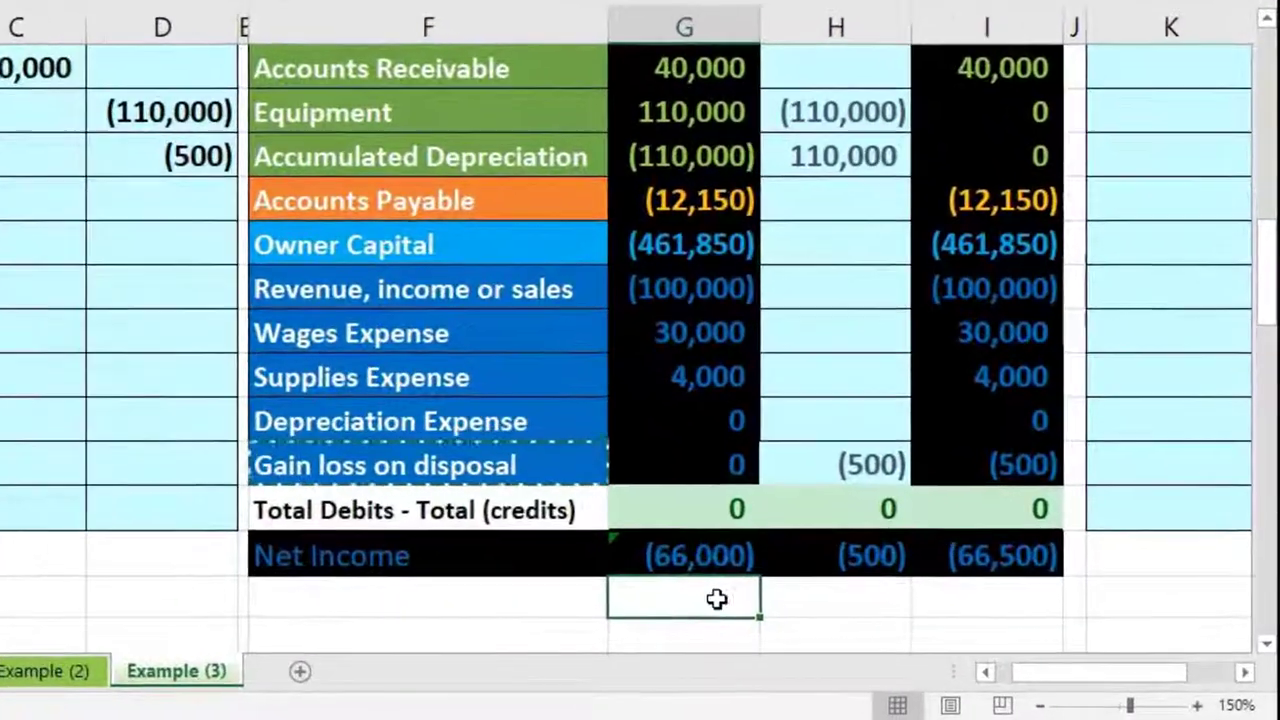
double_click(760, 569)
key(Return)
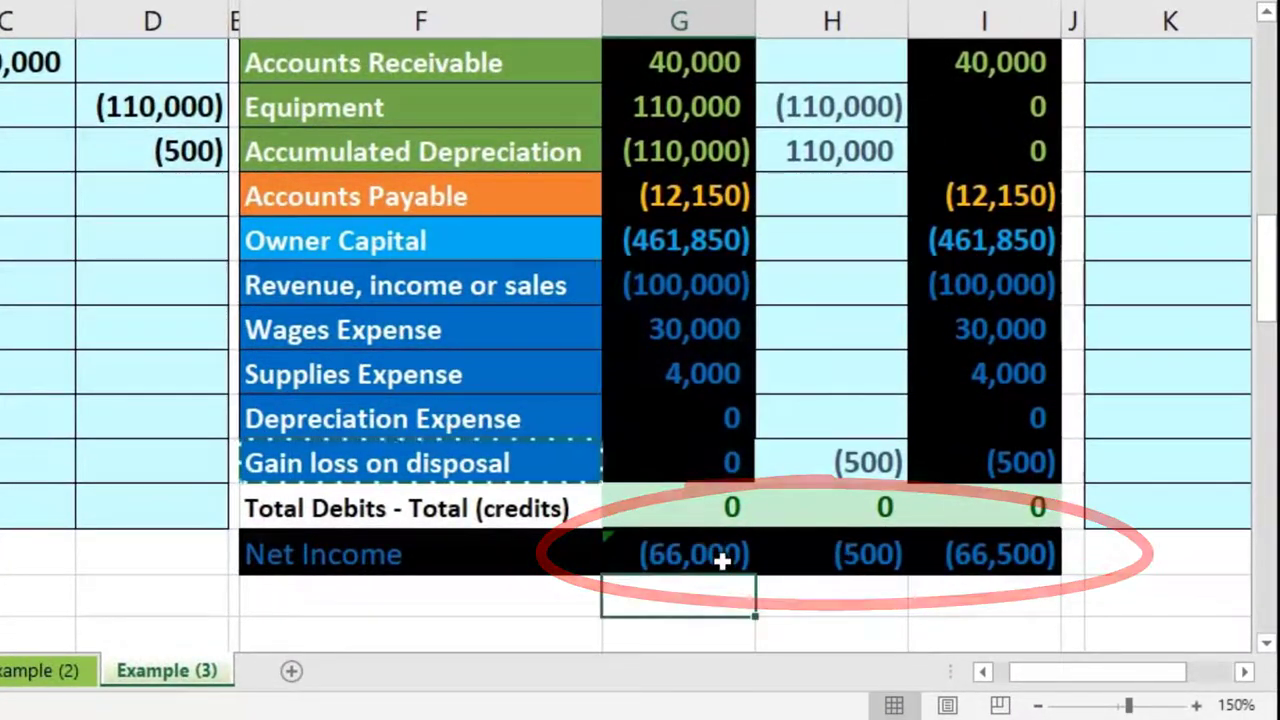
double_click(840, 556)
key(Return)
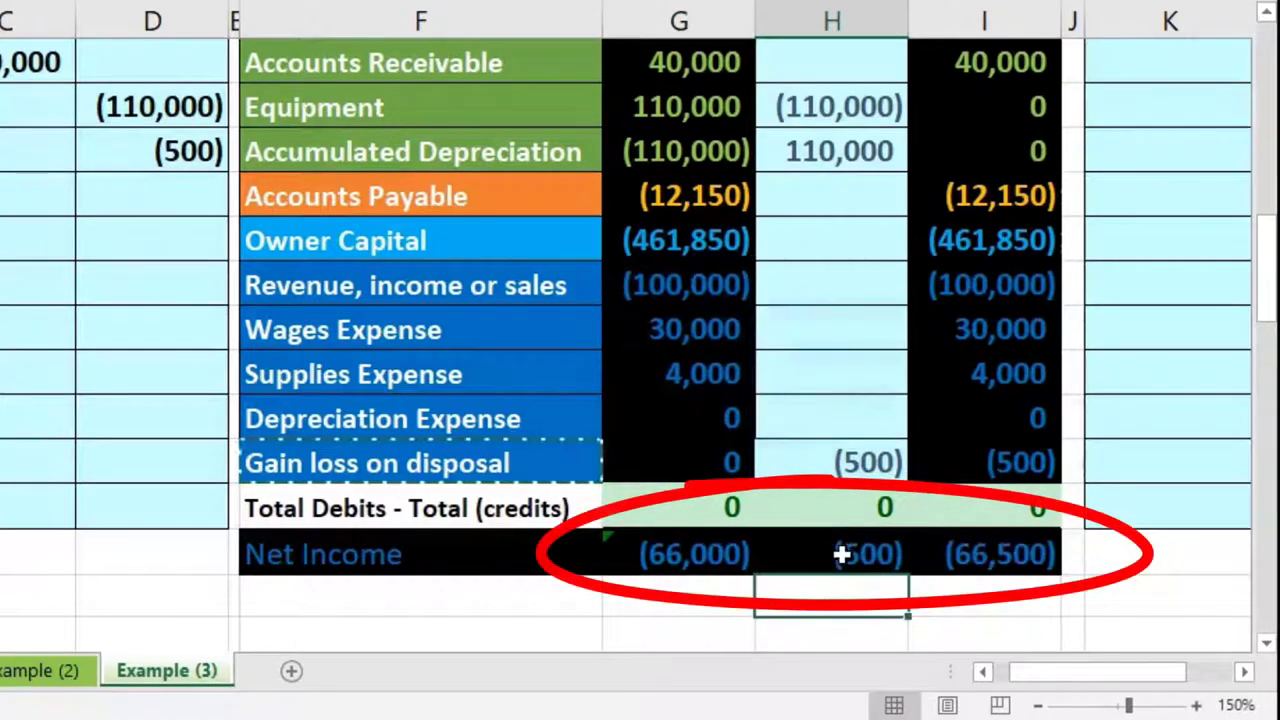
double_click(955, 548)
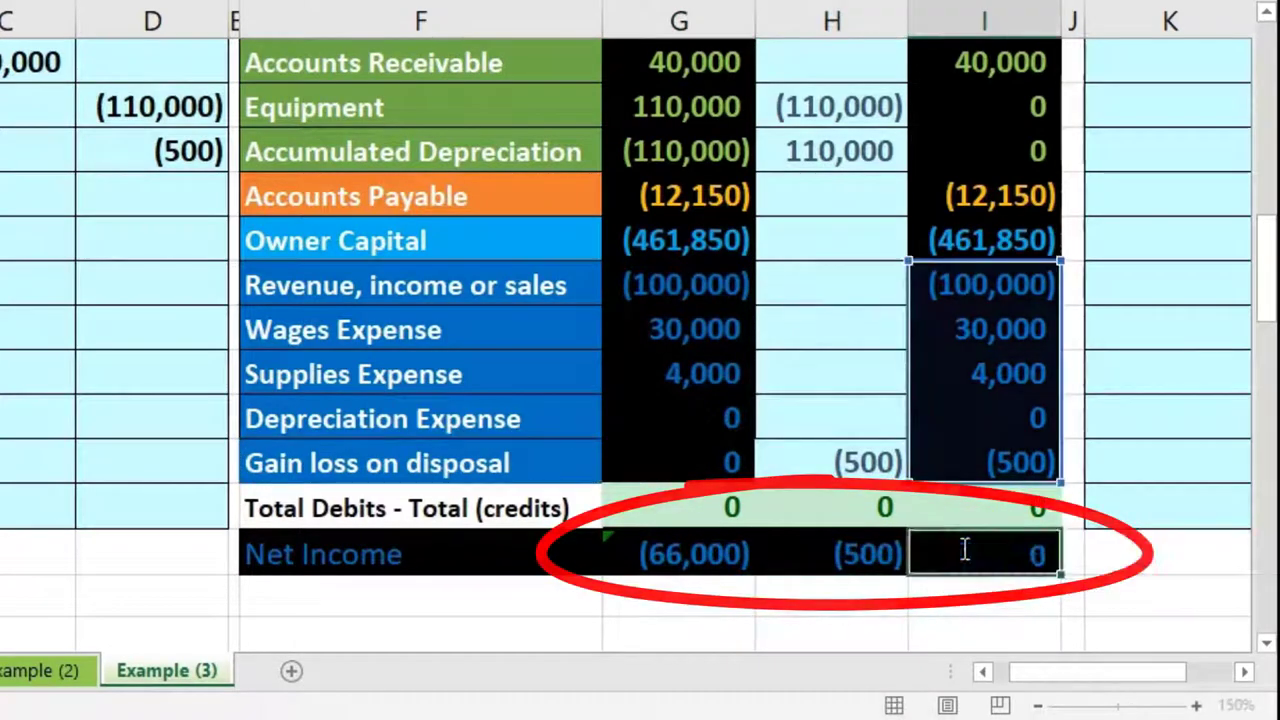
key(Return)
mouse_move(1031, 282)
mouse_down()
mouse_move(1023, 391)
mouse_move(1036, 456)
mouse_up()
click(1014, 459)
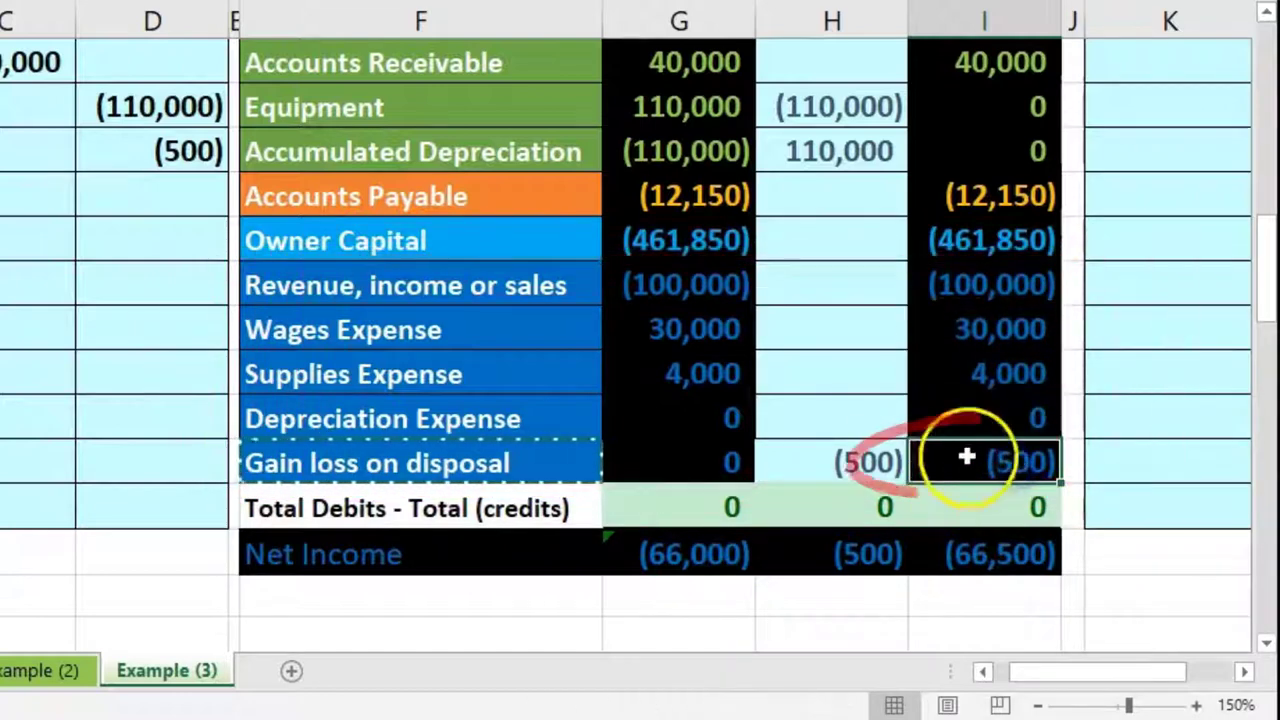